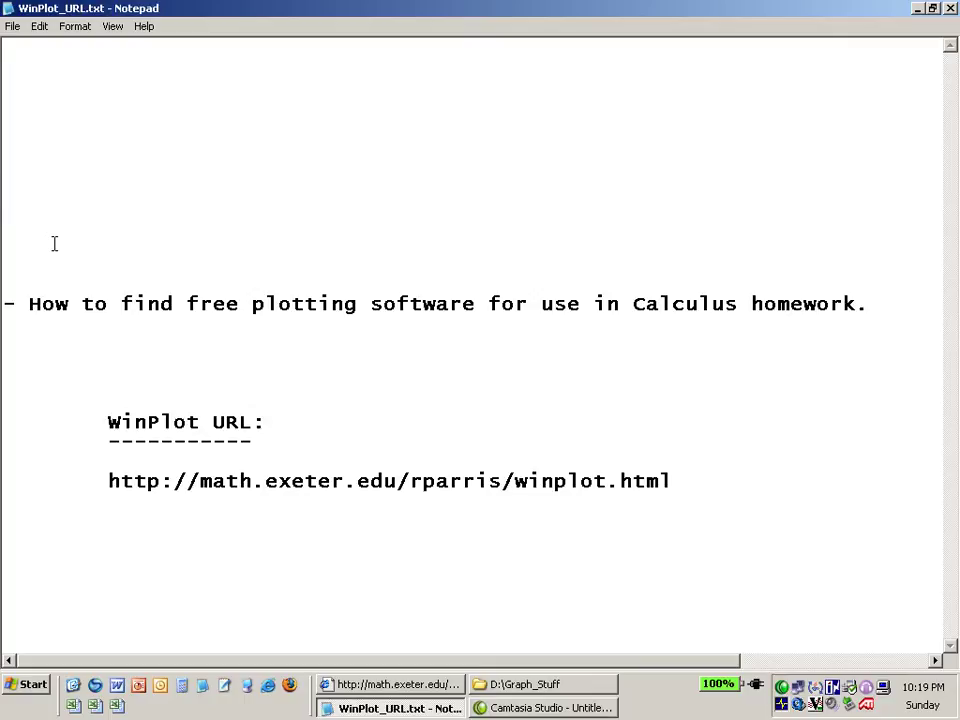
Read down through the WinPlot URL notes in Notepad
{"action": "key", "text": "Down"}
{"action": "key", "text": "Down"}
Google 'winplot' and open the first result, the math.exeter.edu Winplot page
{"action": "left_click", "coordinate": [415, 686]}
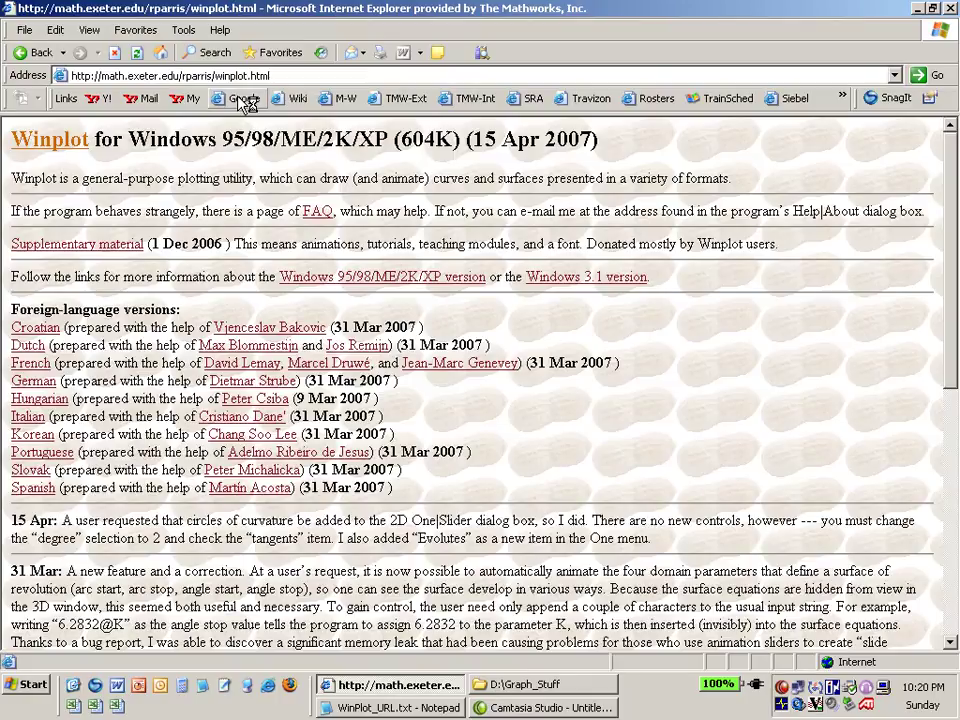
{"action": "key", "text": "F5"}
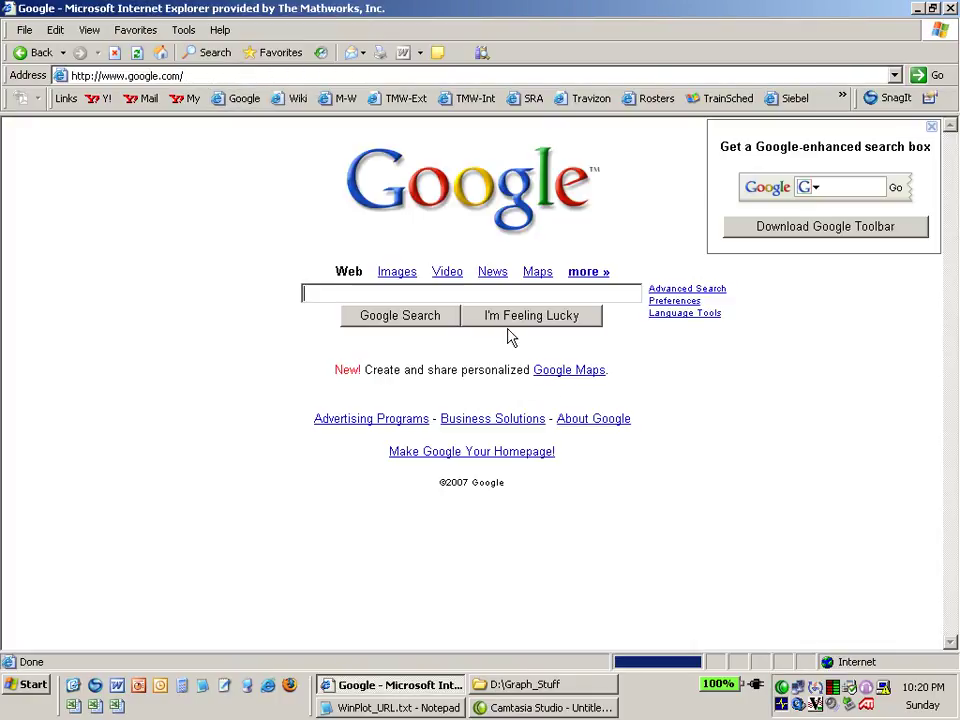
{"action": "type", "text": "winplot"}
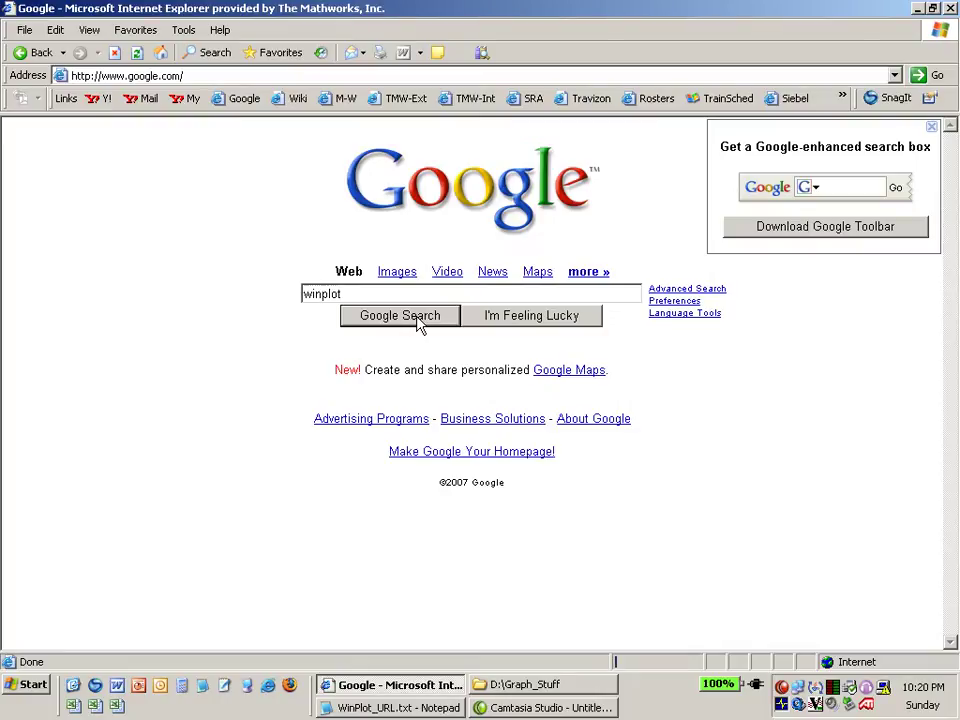
{"action": "left_click", "coordinate": [418, 320]}
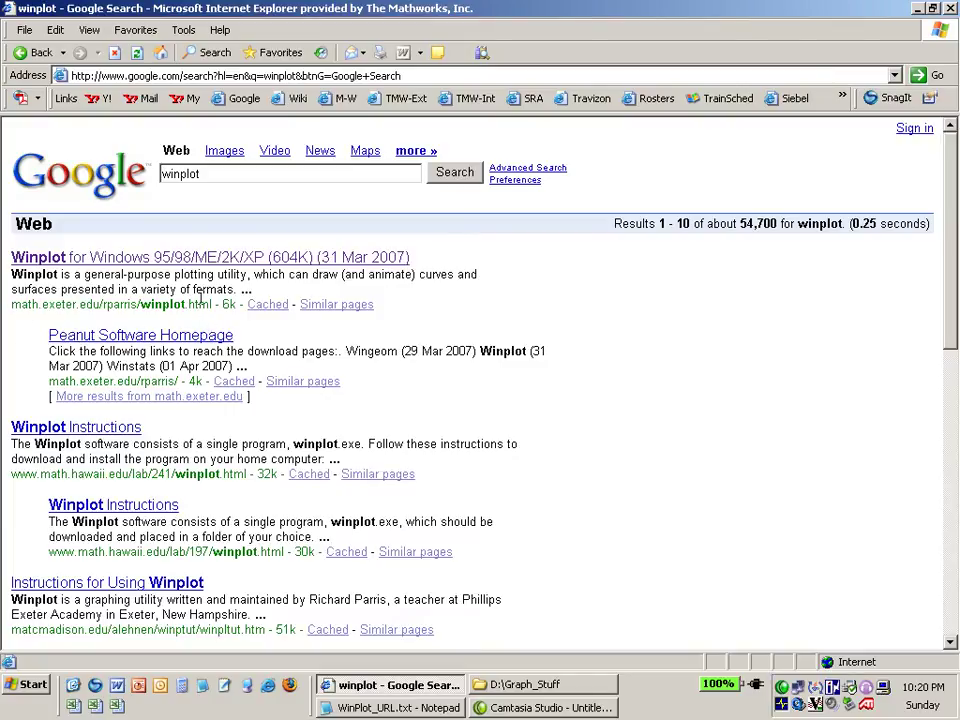
{"action": "left_click", "coordinate": [184, 261]}
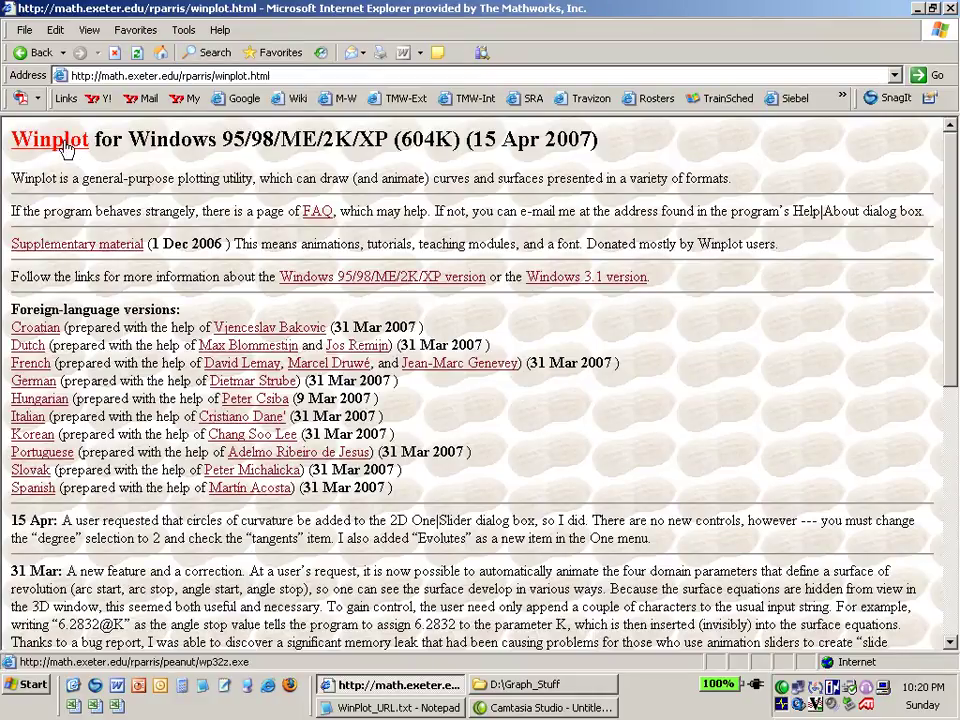
Save wp32z.exe into D:\Graph_Stuff and go to that folder's window
{"action": "left_click", "coordinate": [63, 145]}
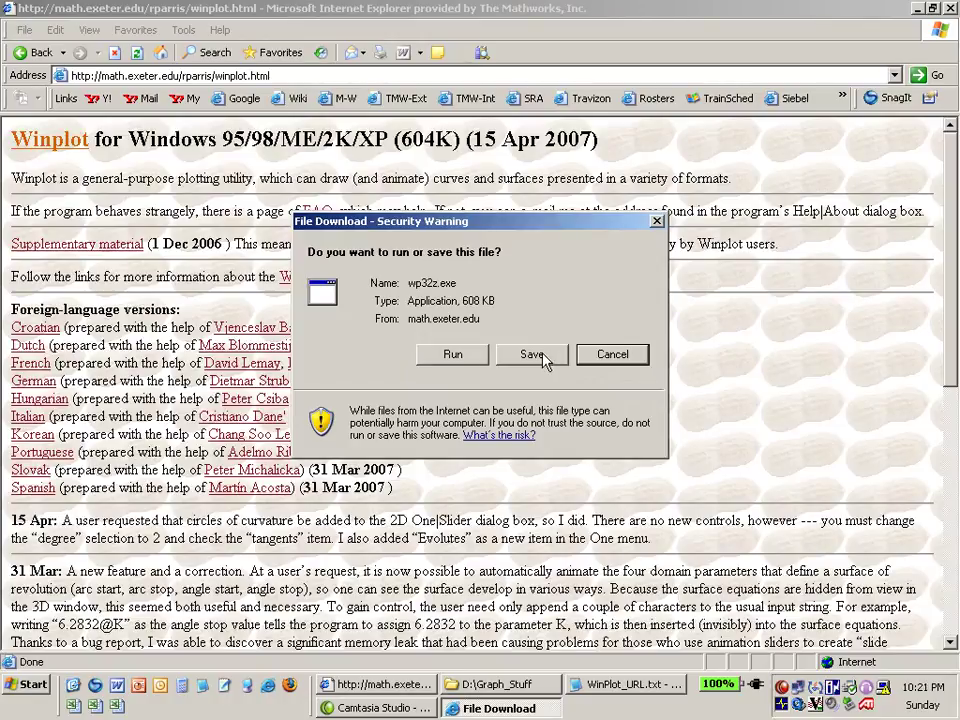
{"action": "left_click", "coordinate": [544, 358]}
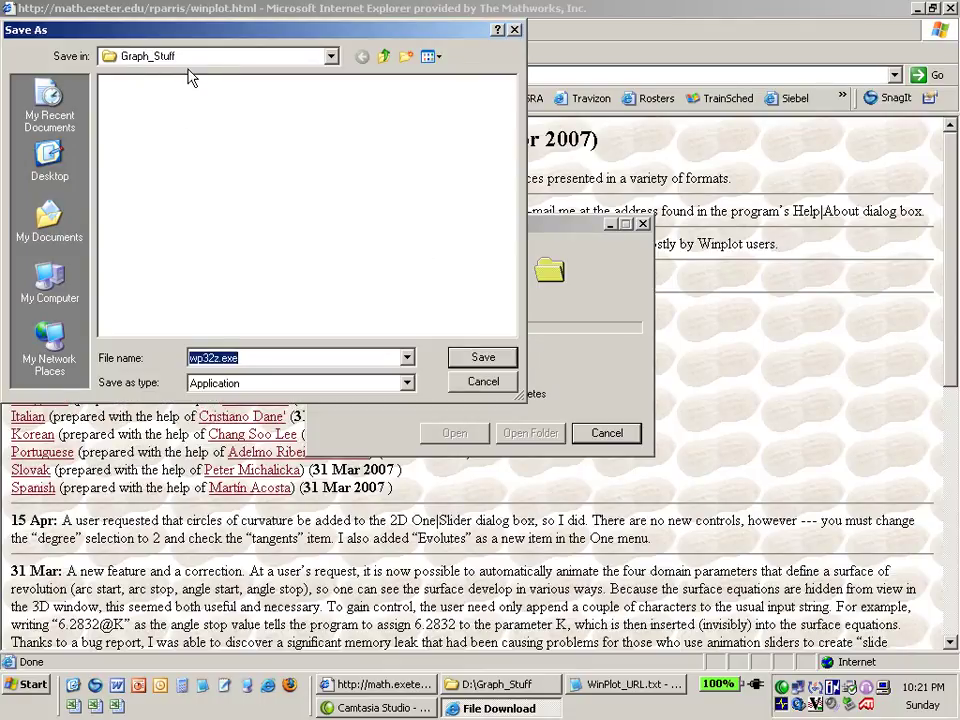
{"action": "left_click", "coordinate": [481, 358]}
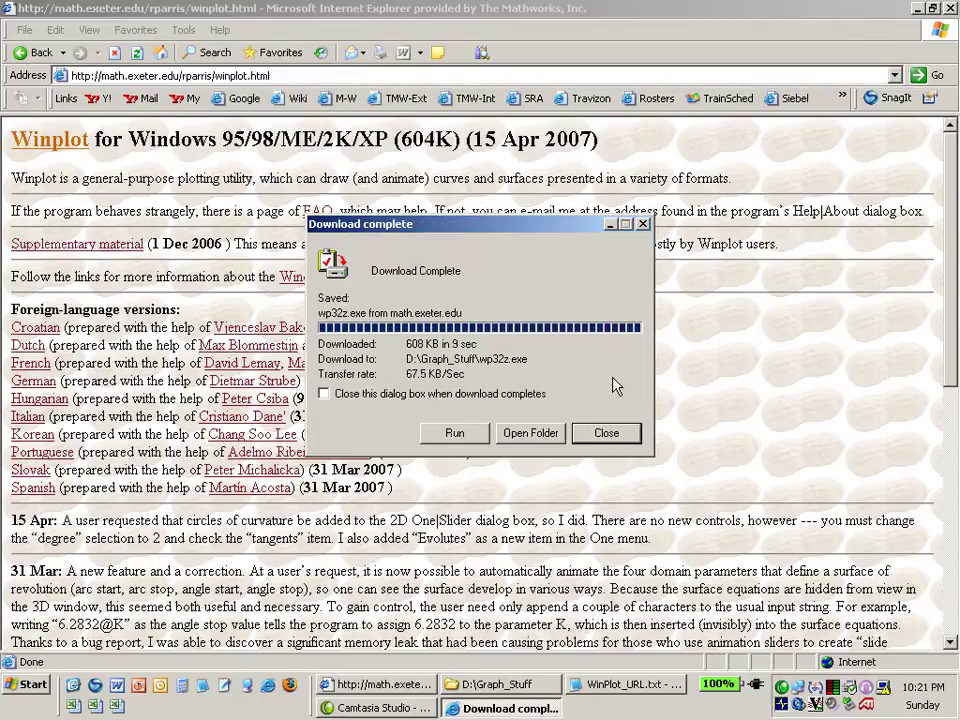
{"action": "left_click", "coordinate": [606, 433]}
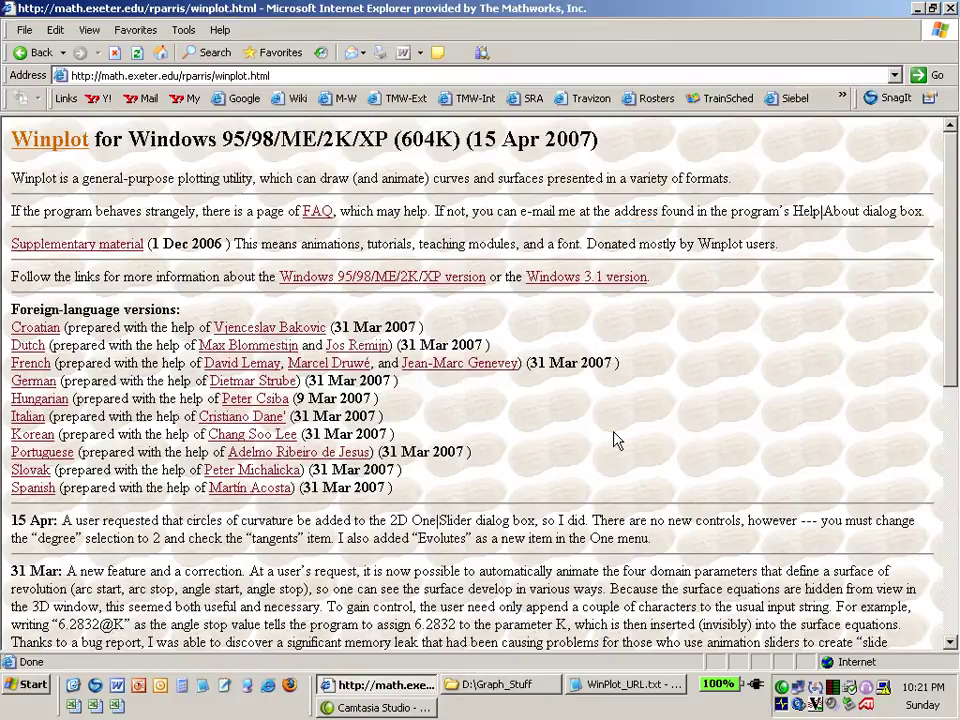
{"action": "left_click", "coordinate": [497, 685]}
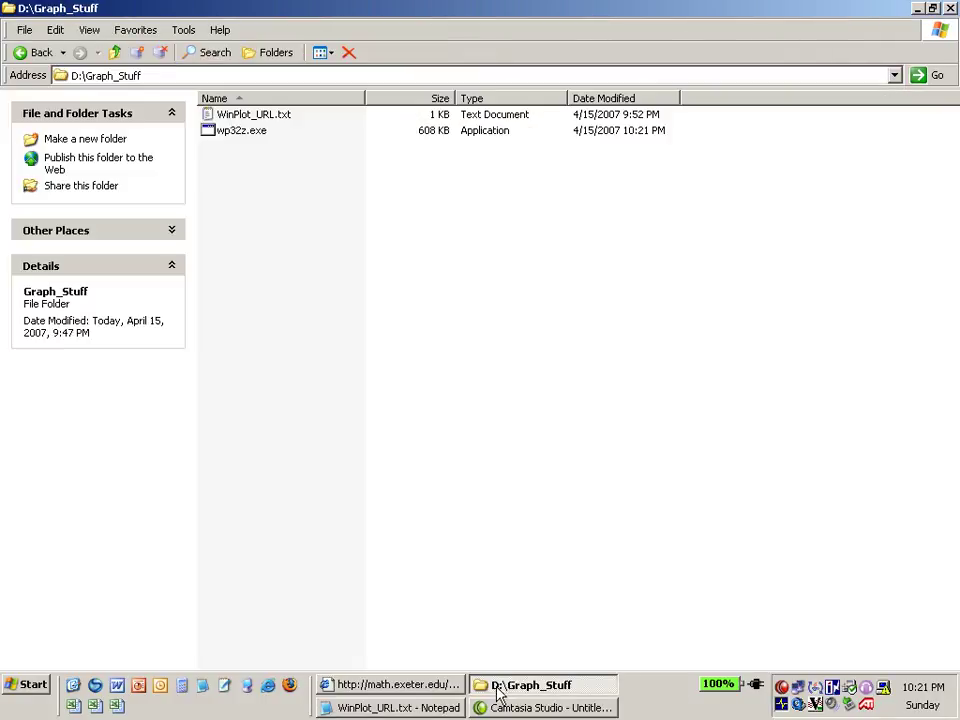
Unpack wp32z.exe with WinZip's Extract to here, producing winplot.exe
{"action": "left_click", "coordinate": [243, 141]}
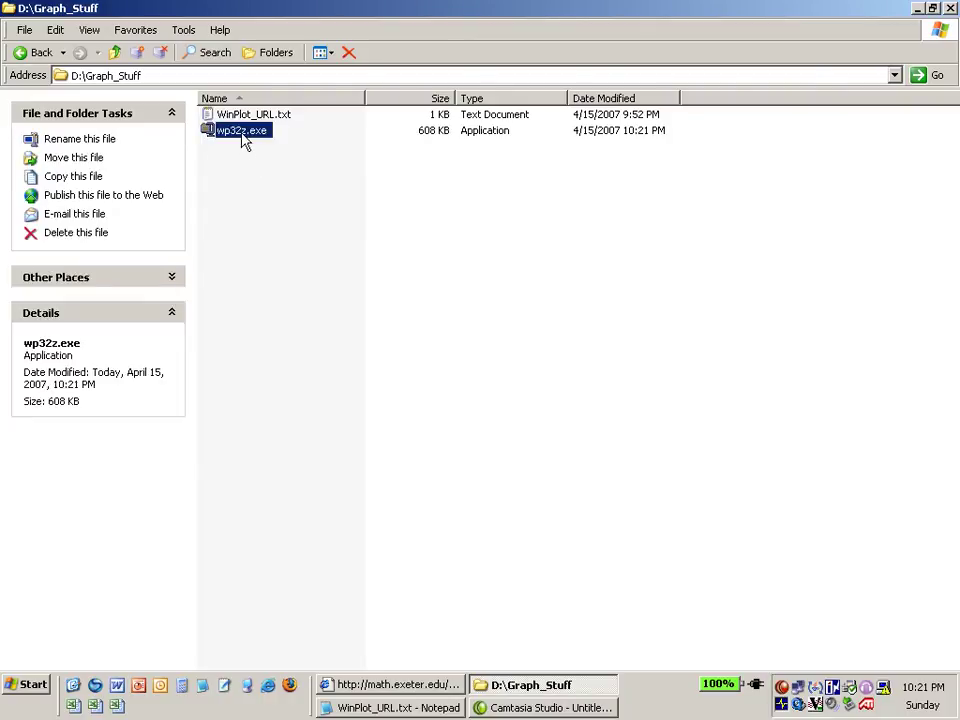
{"action": "right_click", "coordinate": [243, 141]}
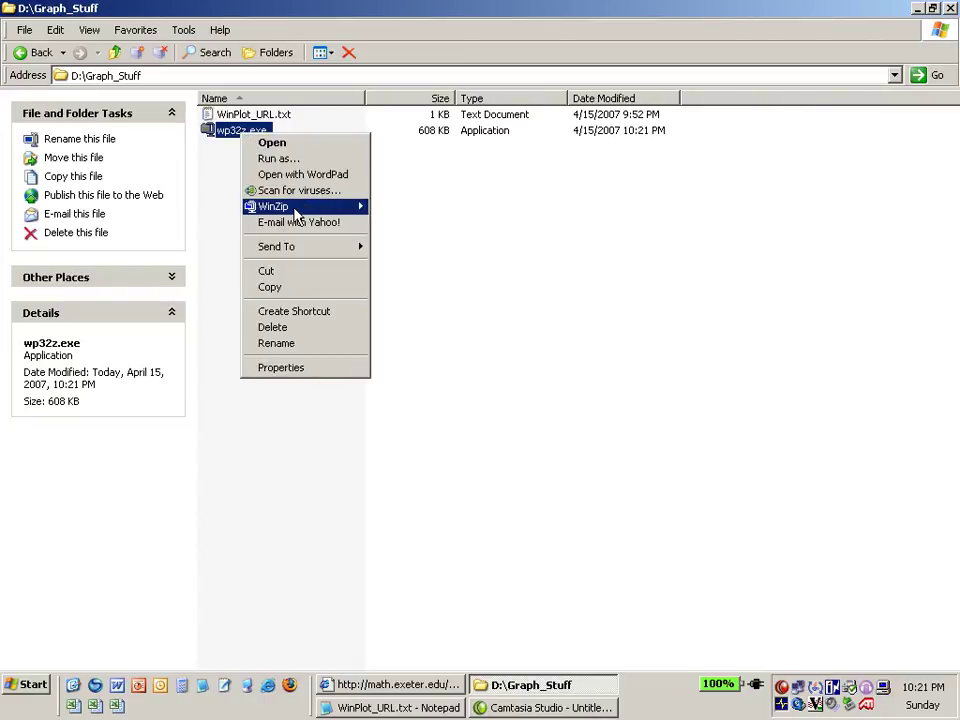
{"action": "mouse_move", "coordinate": [295, 208]}
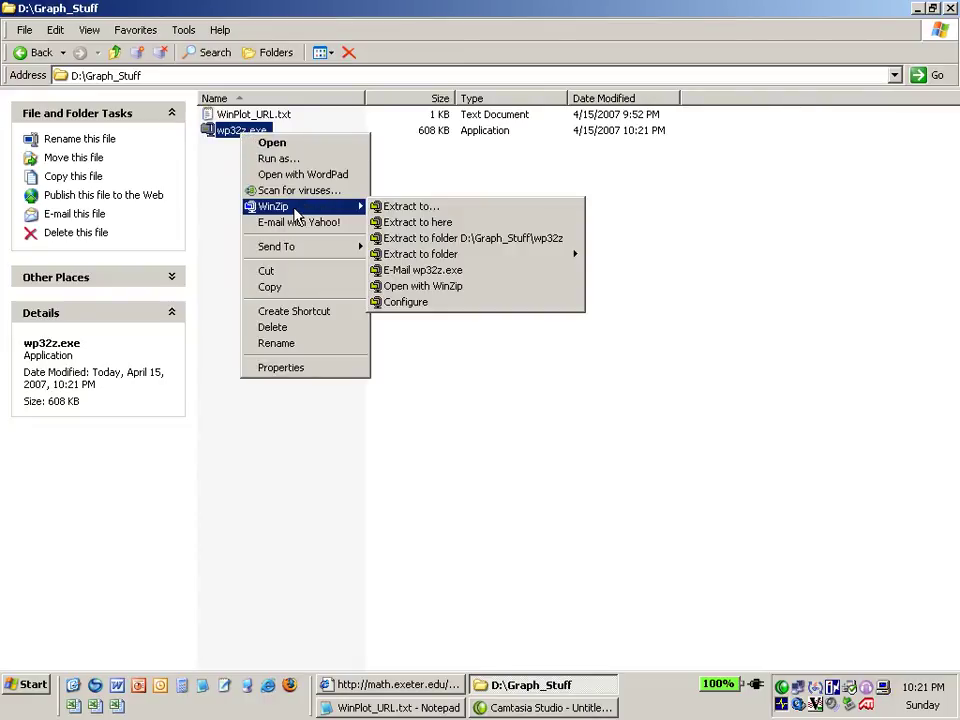
{"action": "left_click", "coordinate": [476, 228]}
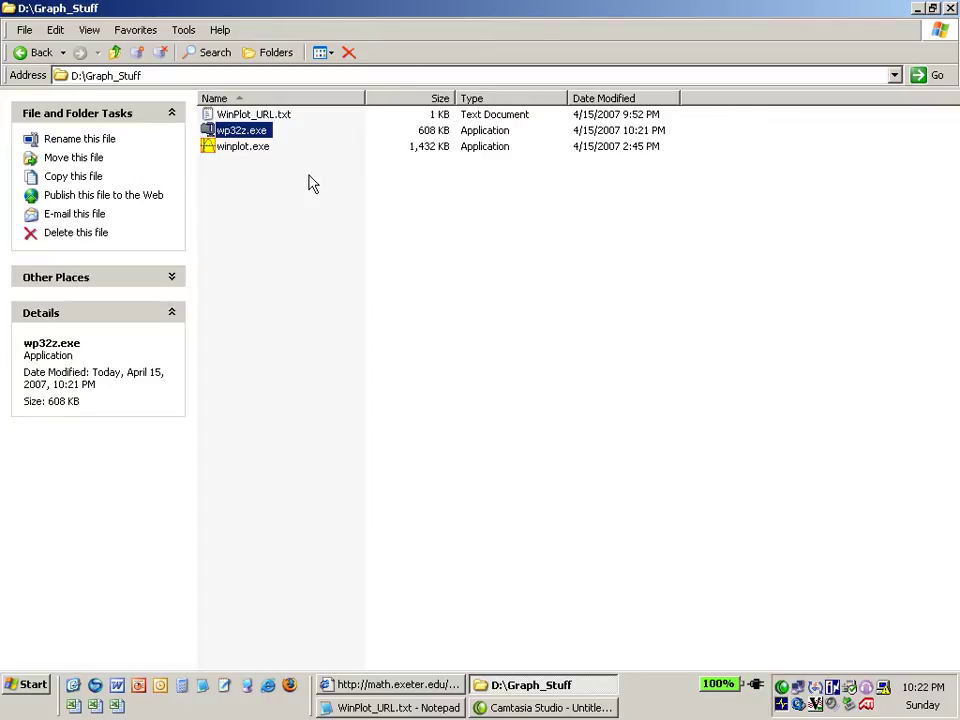
Start winplot.exe, dismiss the tip, and create a new 2-dim graph window
{"action": "double_click", "coordinate": [244, 148]}
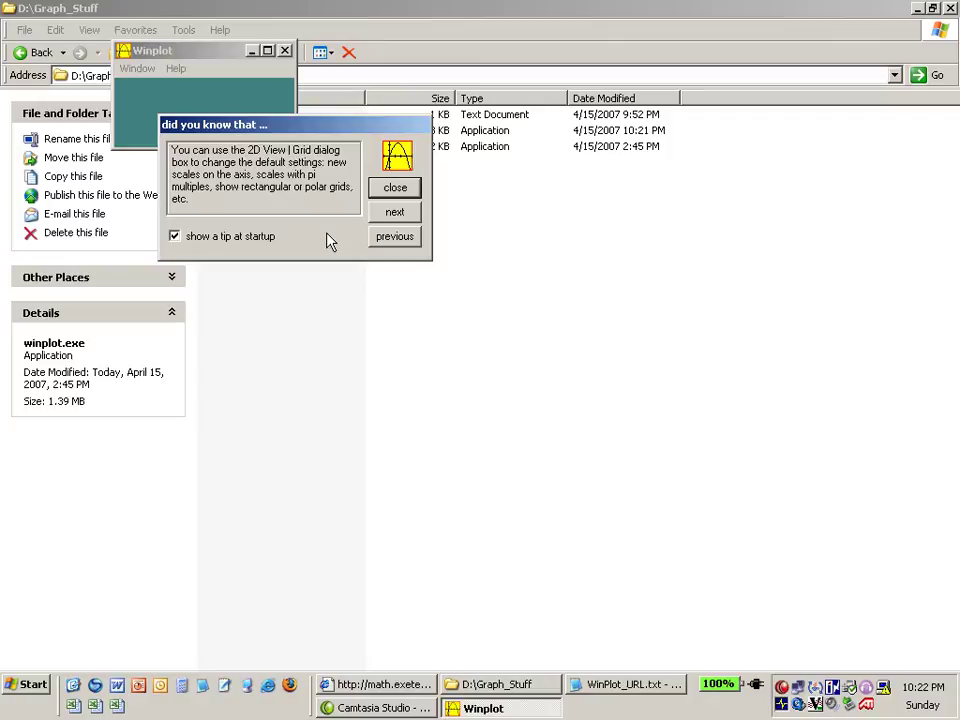
{"action": "left_click", "coordinate": [390, 188]}
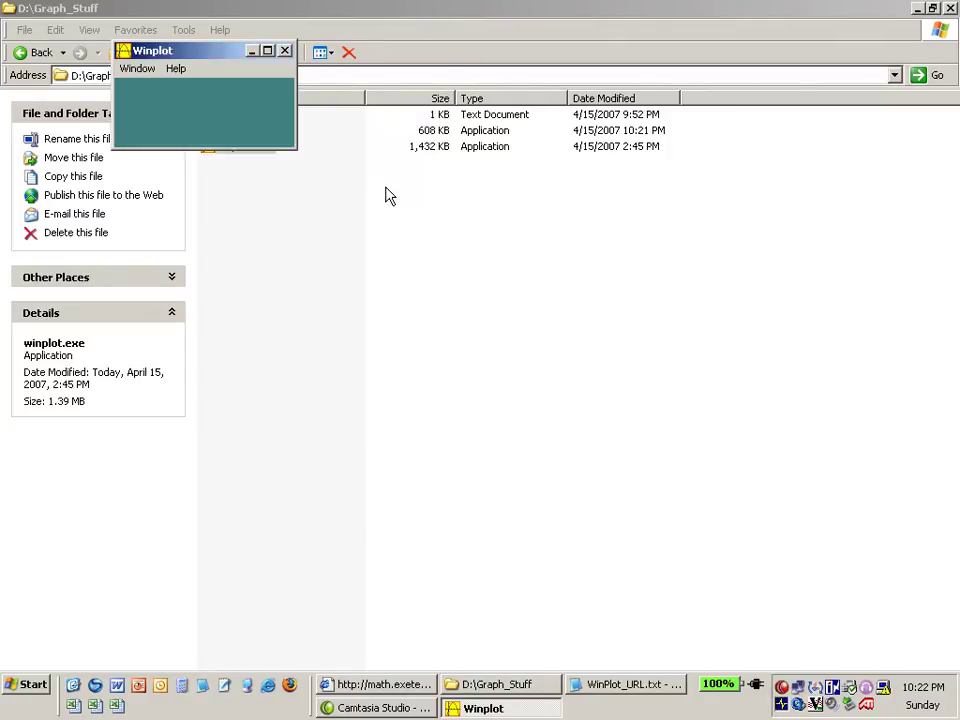
{"action": "left_click", "coordinate": [147, 72]}
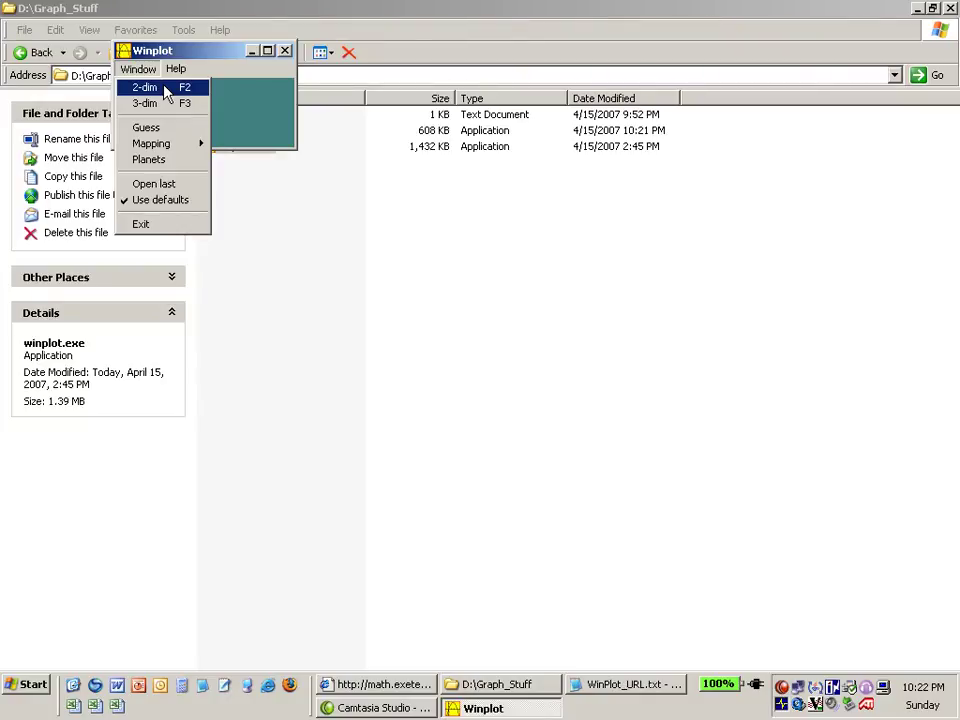
{"action": "left_click", "coordinate": [166, 89]}
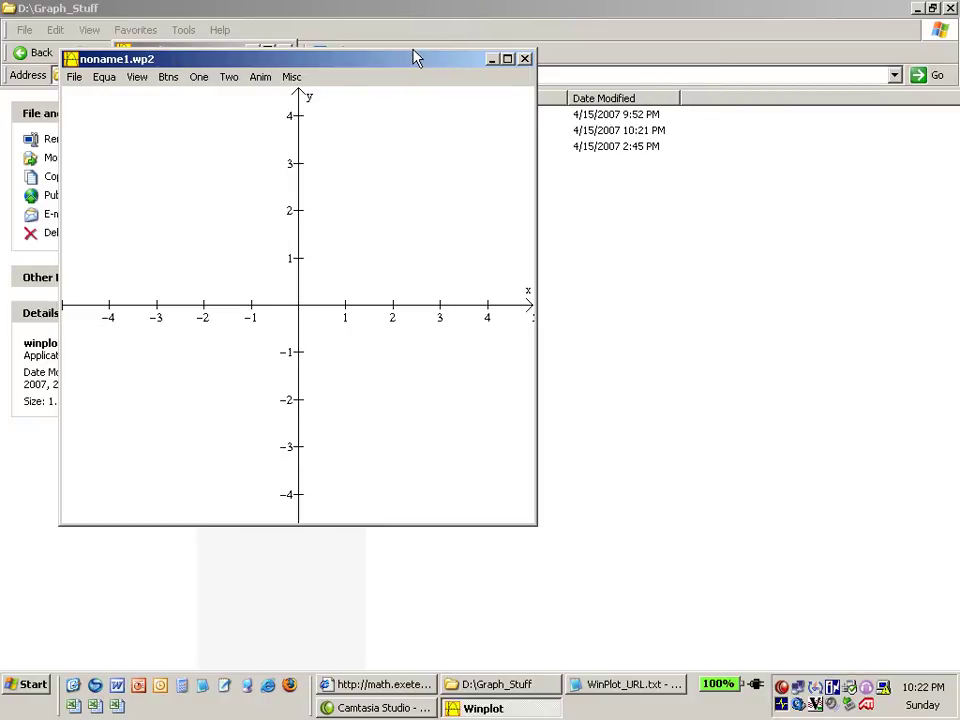
Arrange the main Winplot window on the left and the graph window beside it
{"action": "left_click_drag", "start_coordinate": [417, 58], "coordinate": [415, 55]}
{"action": "left_click", "coordinate": [228, 56]}
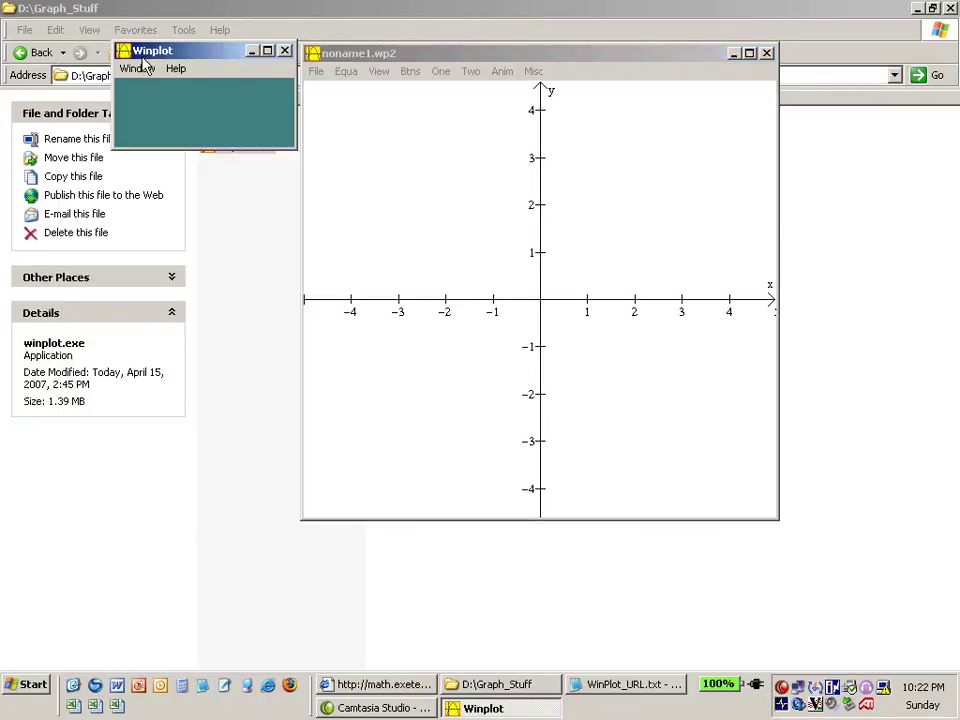
{"action": "left_click_drag", "start_coordinate": [143, 58], "coordinate": [41, 61]}
{"action": "left_click", "coordinate": [325, 58]}
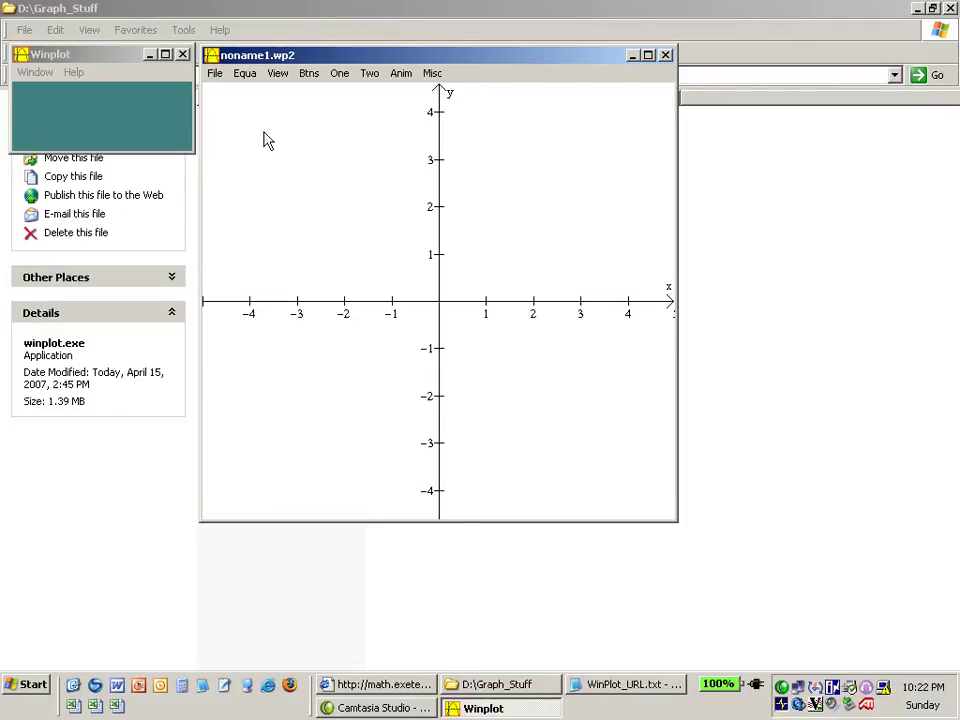
Add explicit equation f(x) = x^2 with low x -2 and high x 2
{"action": "left_click", "coordinate": [246, 76]}
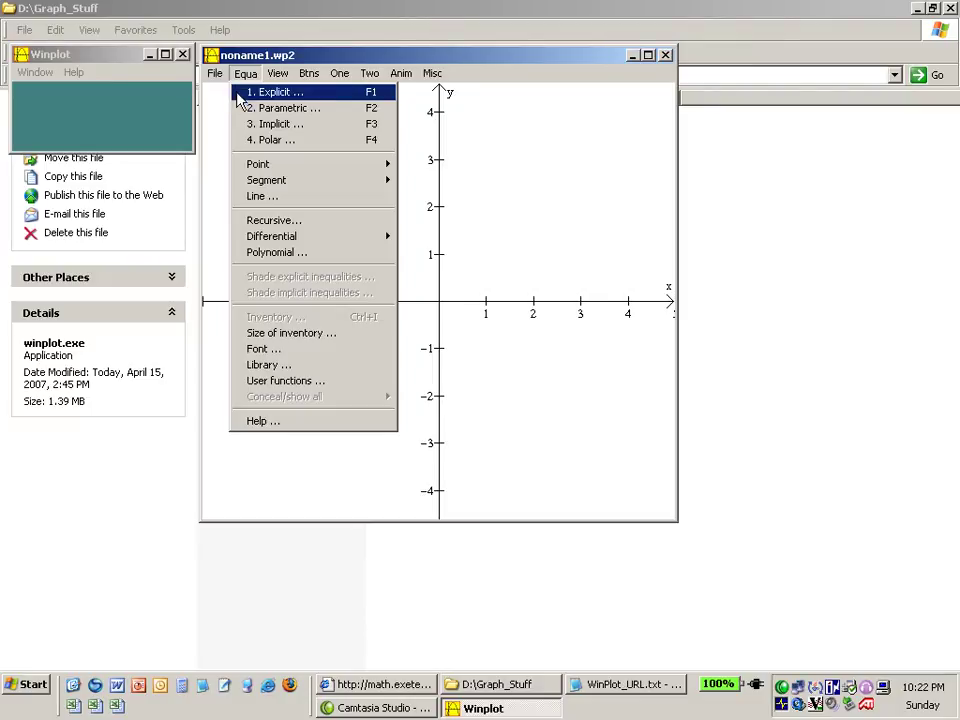
{"action": "left_click", "coordinate": [240, 98]}
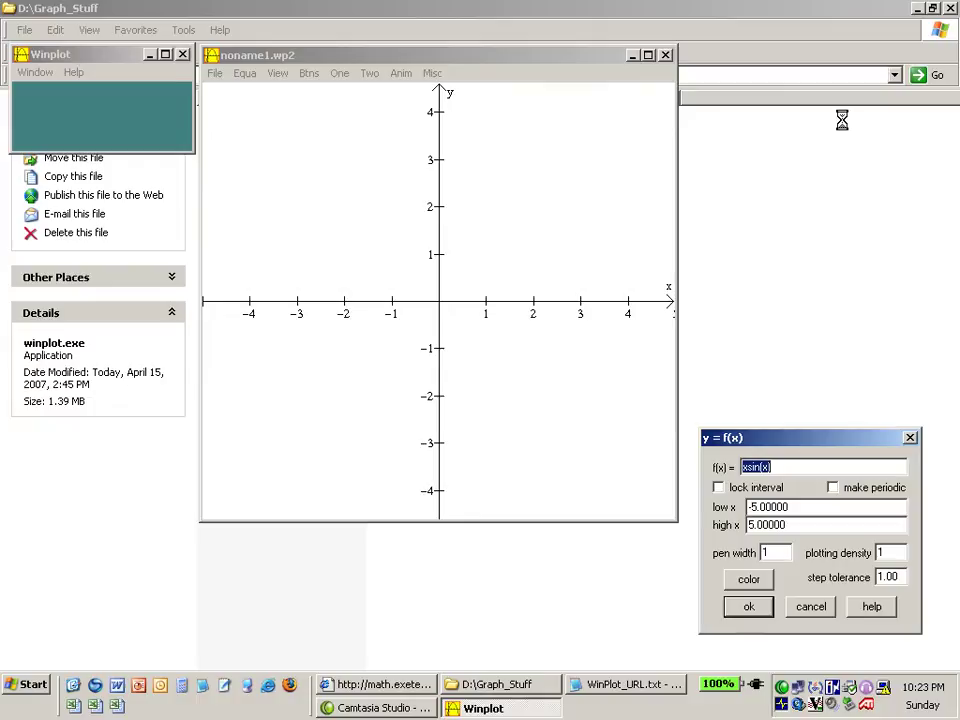
{"action": "left_click_drag", "start_coordinate": [842, 120], "coordinate": [842, 120]}
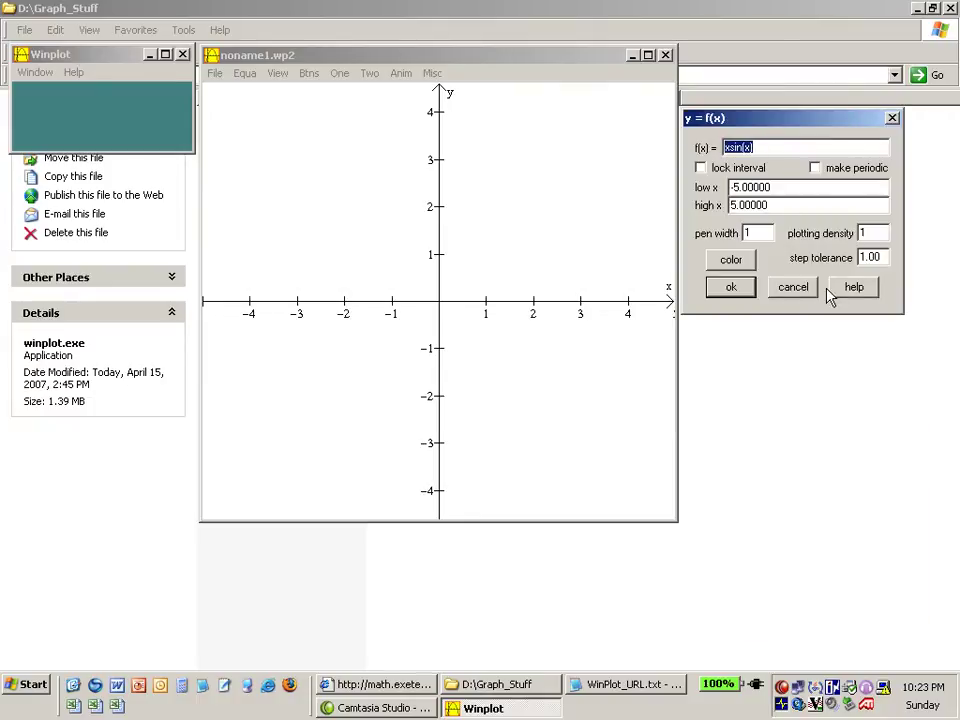
{"action": "type", "text": "x^2"}
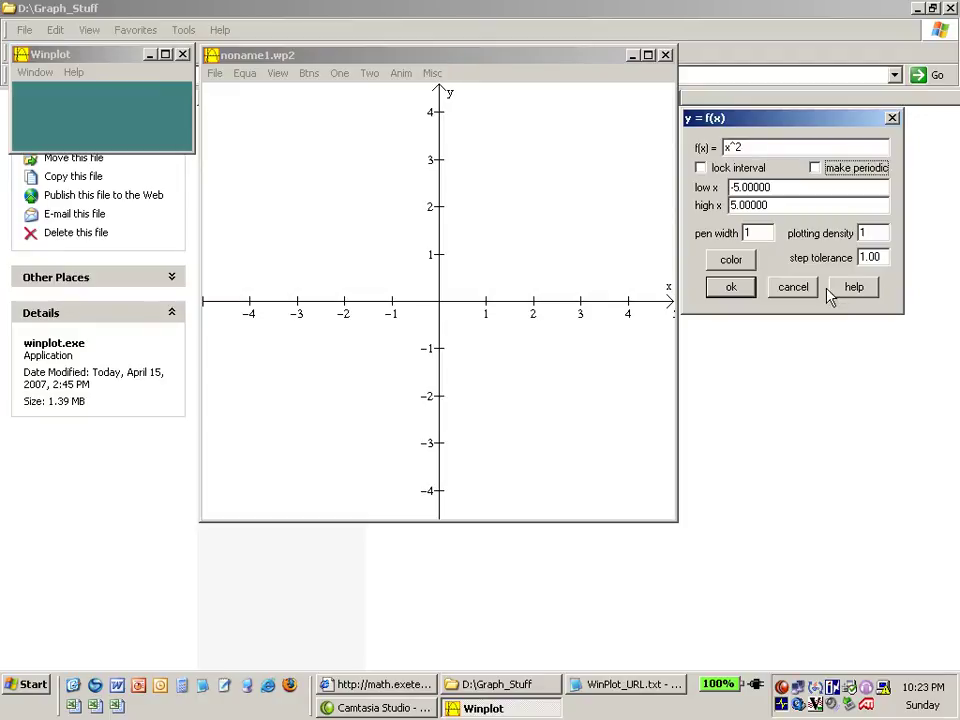
{"action": "key", "text": "Tab"}
{"action": "type", "text": "-2"}
{"action": "key", "text": "Tab"}
{"action": "type", "text": "2"}
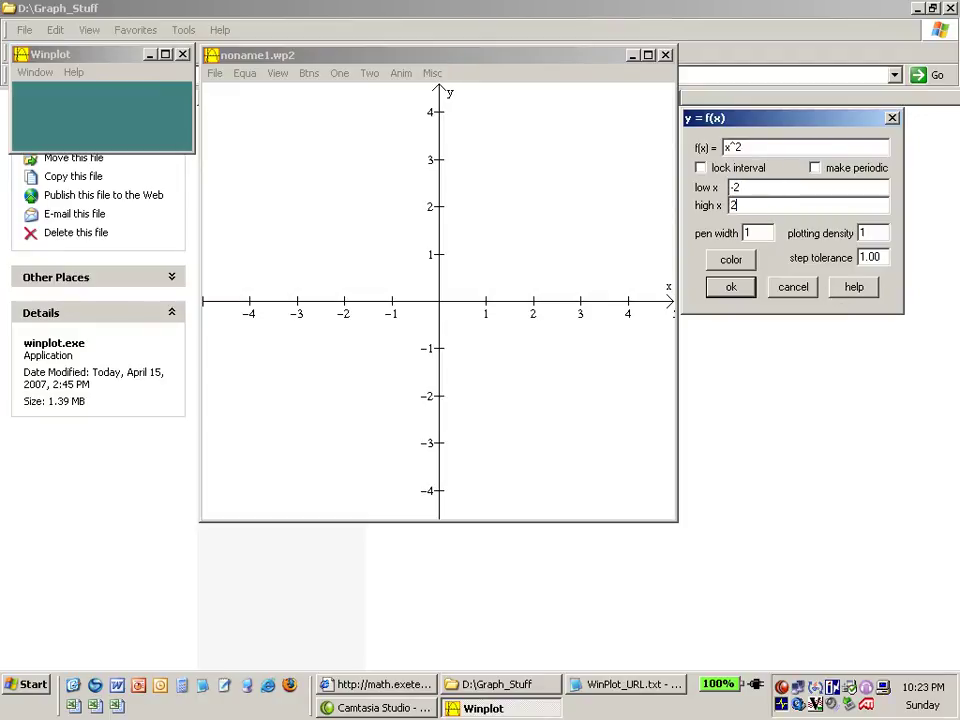
{"action": "left_click", "coordinate": [738, 290]}
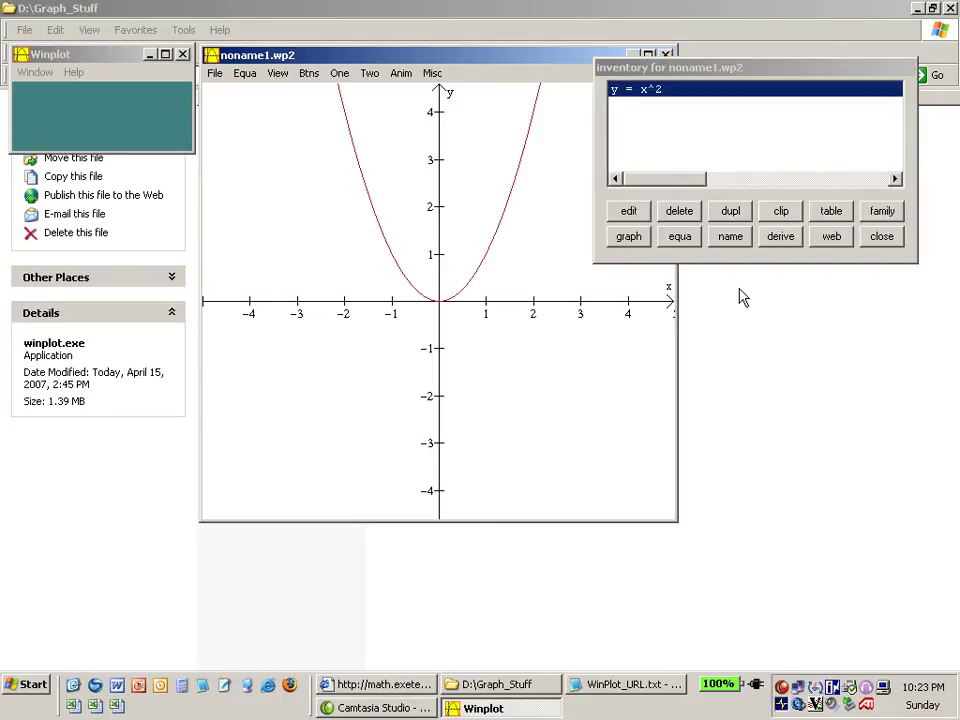
Move the inventory beside the graph and edit the parabola to x^2+2
{"action": "left_click", "coordinate": [725, 67]}
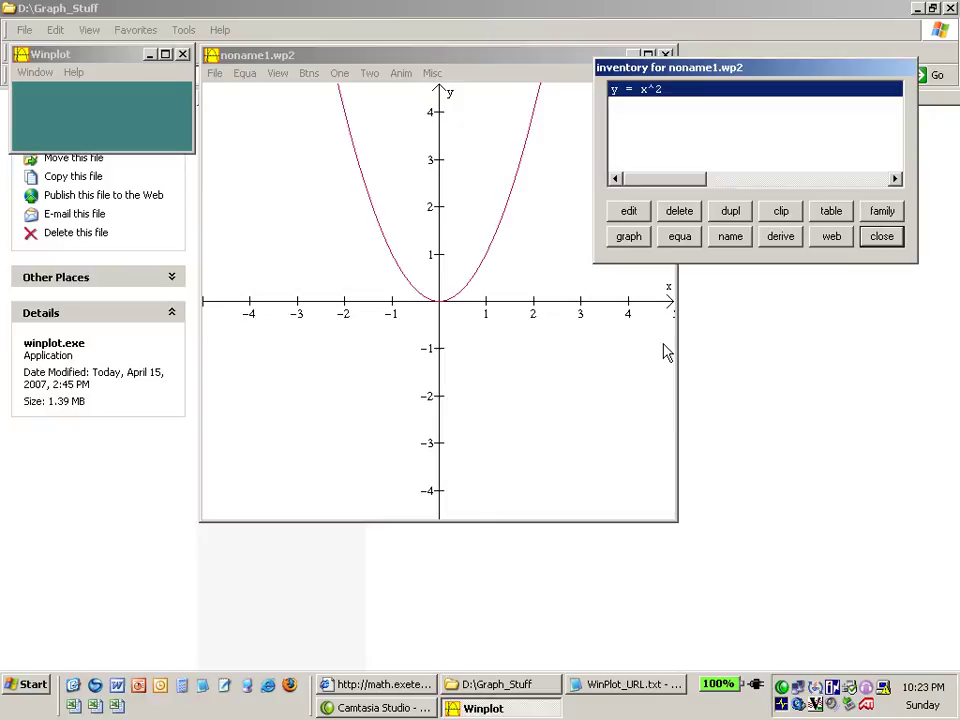
{"action": "left_click_drag", "start_coordinate": [725, 68], "coordinate": [672, 344]}
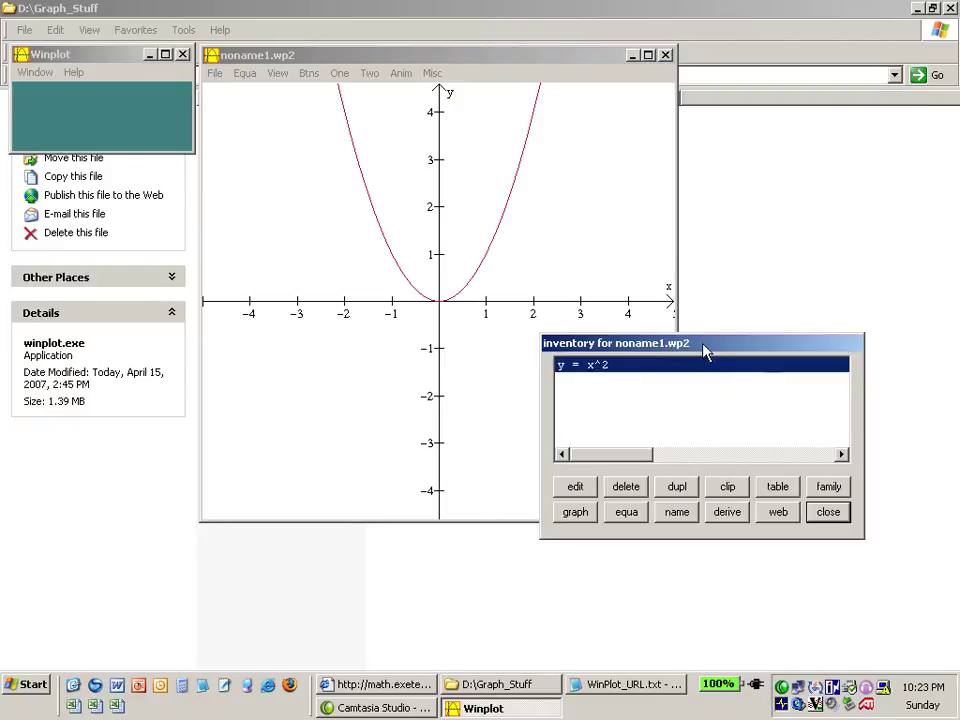
{"action": "left_click_drag", "start_coordinate": [722, 368], "coordinate": [782, 385]}
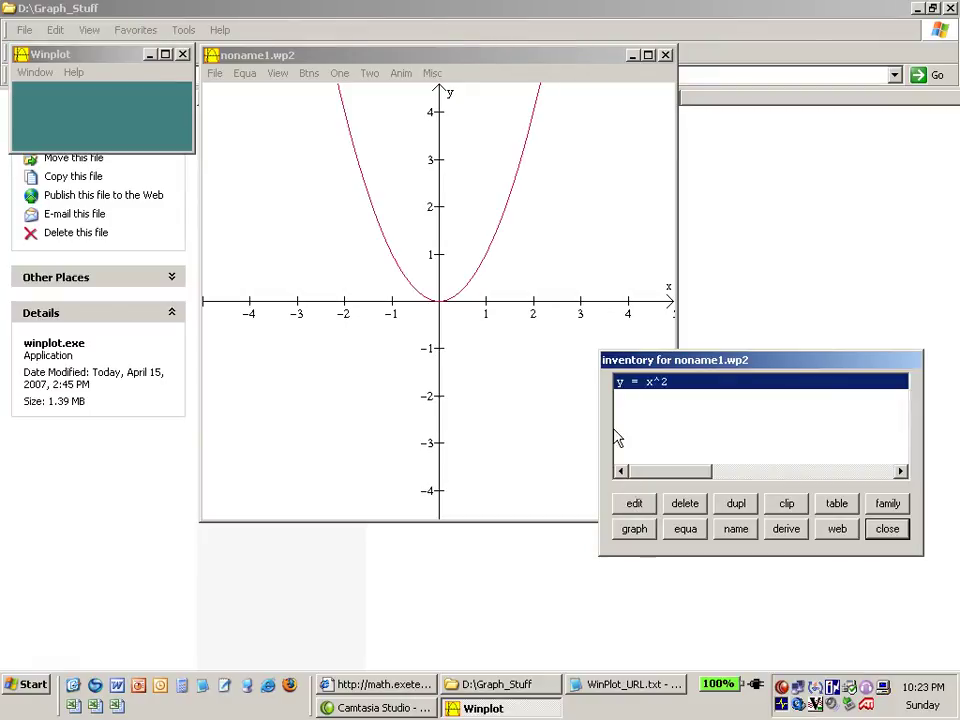
{"action": "left_click", "coordinate": [632, 508]}
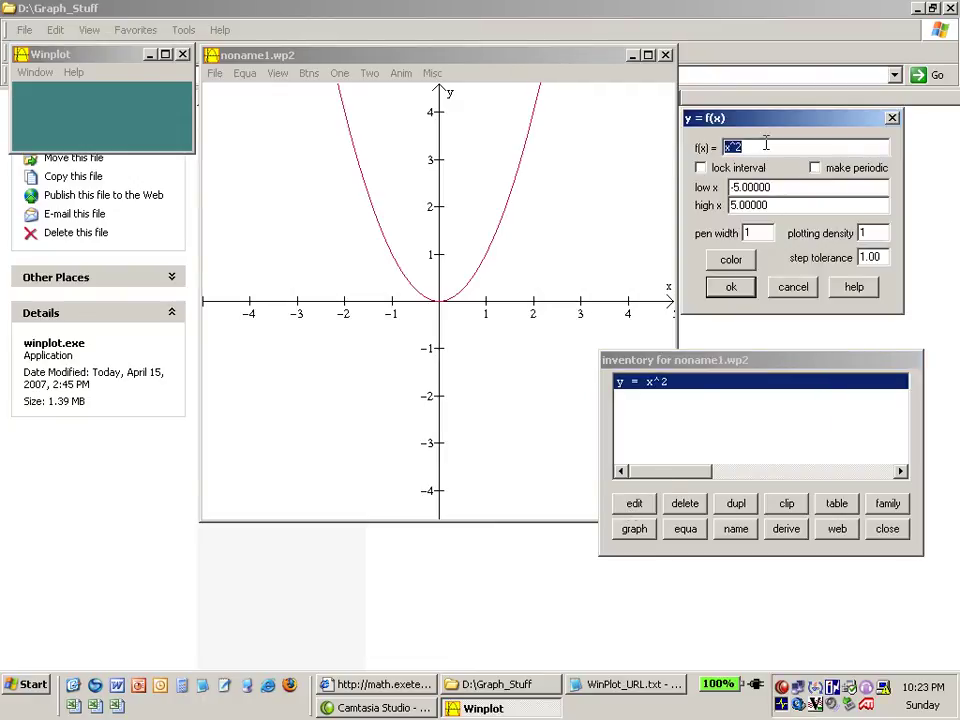
{"action": "left_click", "coordinate": [765, 144]}
{"action": "type", "text": "+2"}
{"action": "left_click", "coordinate": [736, 288]}
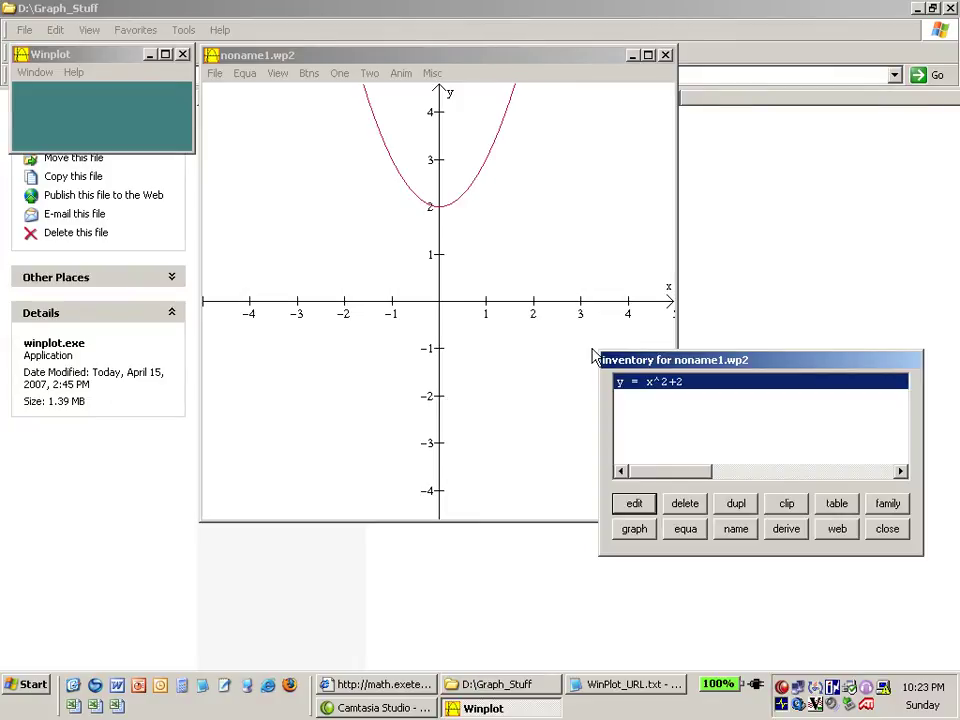
Edit the equation again, removing +2 so it is plain x^2
{"action": "left_click", "coordinate": [641, 513]}
{"action": "left_click", "coordinate": [804, 146]}
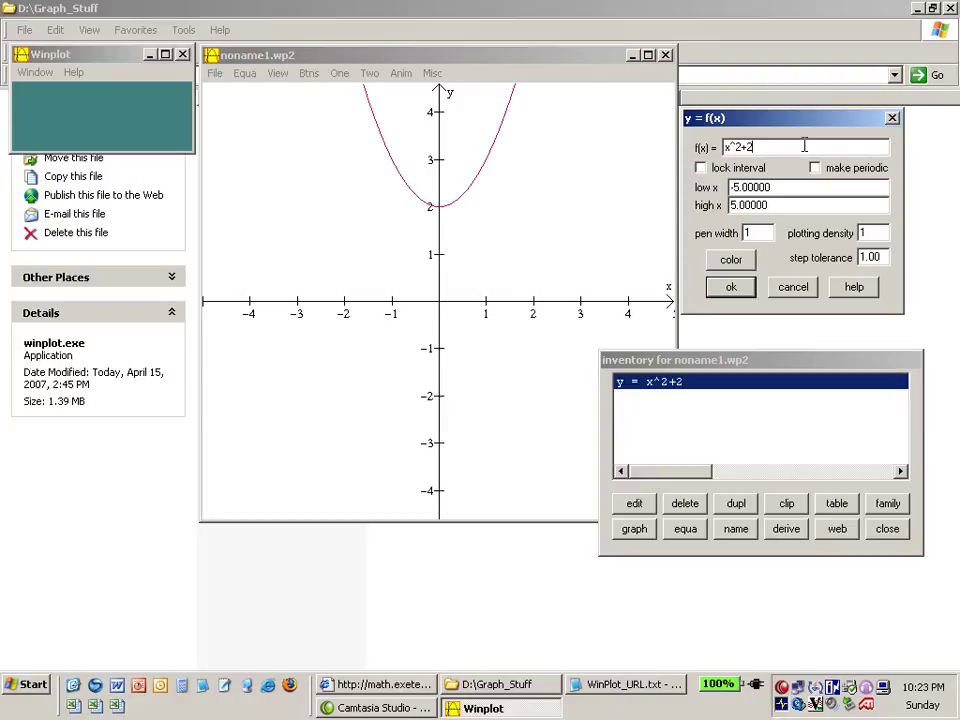
{"action": "key", "text": "BackSpace"}
{"action": "key", "text": "BackSpace"}
{"action": "left_click", "coordinate": [732, 288]}
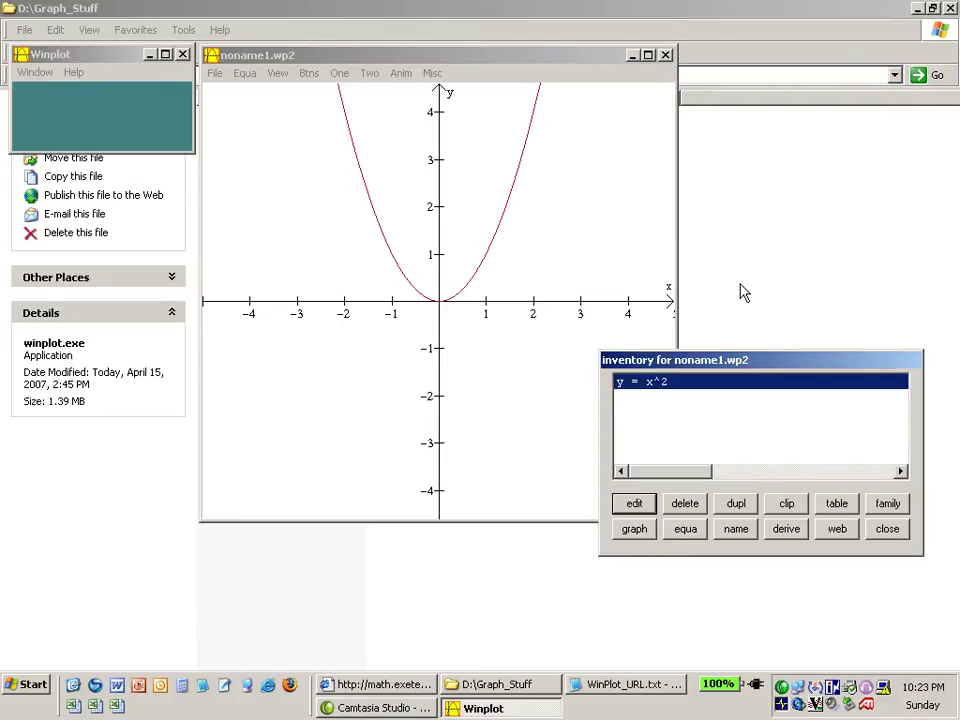
Add explicit equation f(x) = sin(x) to the graph
{"action": "left_click", "coordinate": [250, 75]}
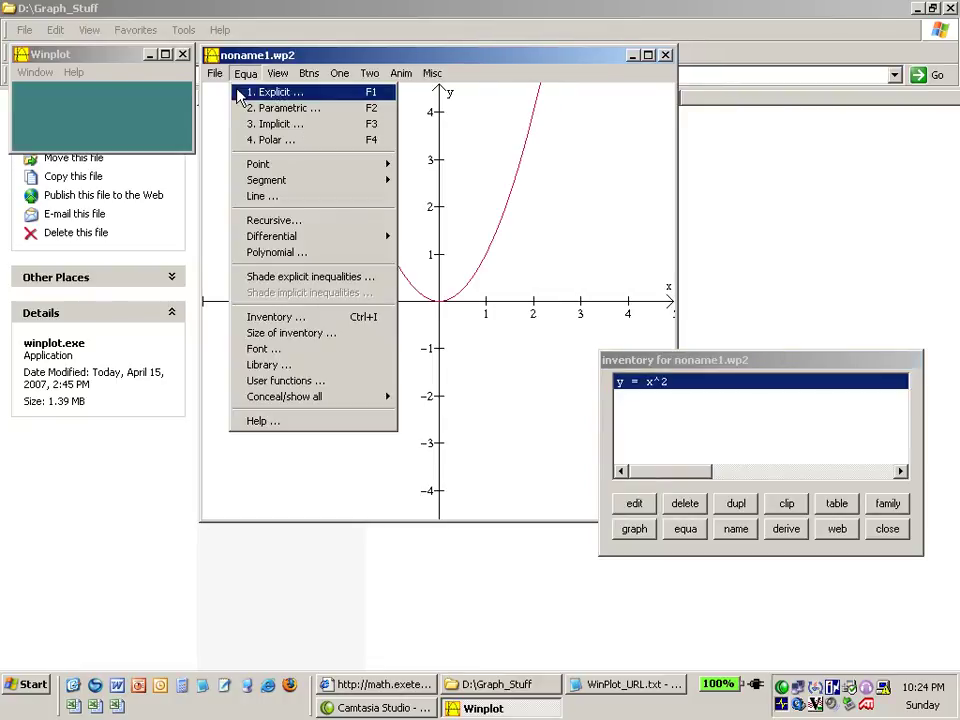
{"action": "left_click", "coordinate": [262, 92]}
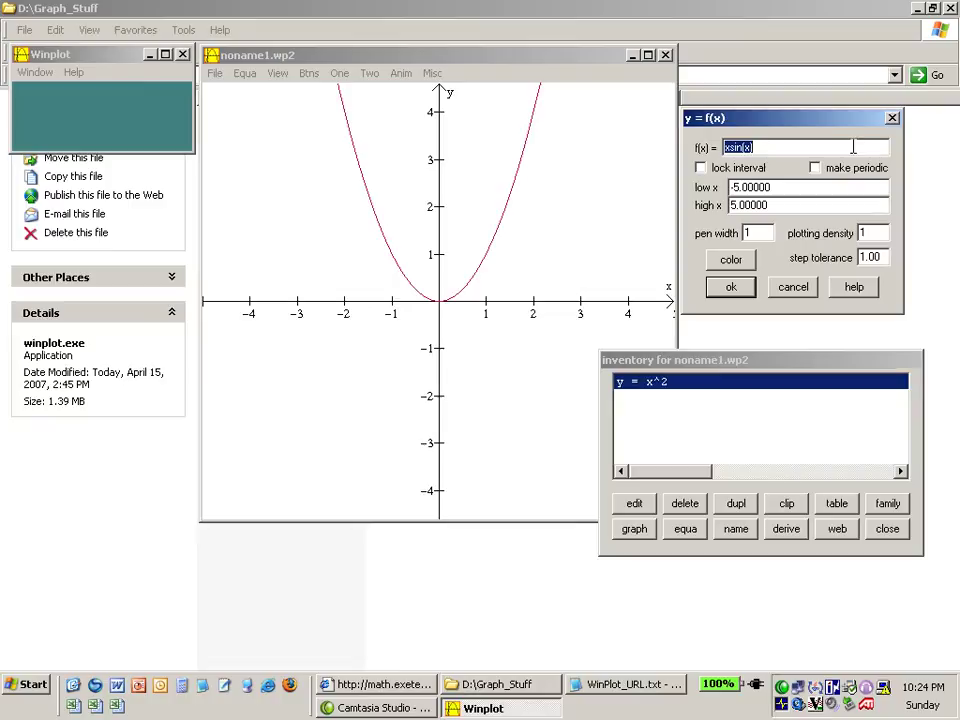
{"action": "type", "text": "sin(x)"}
{"action": "left_click", "coordinate": [735, 288]}
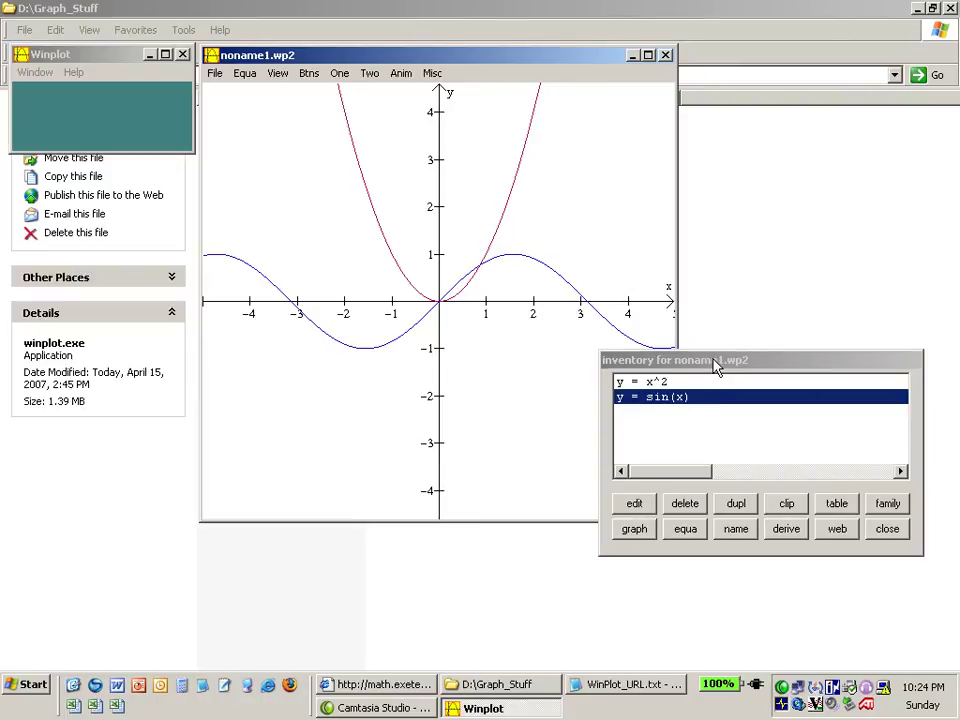
{"action": "left_click", "coordinate": [720, 397]}
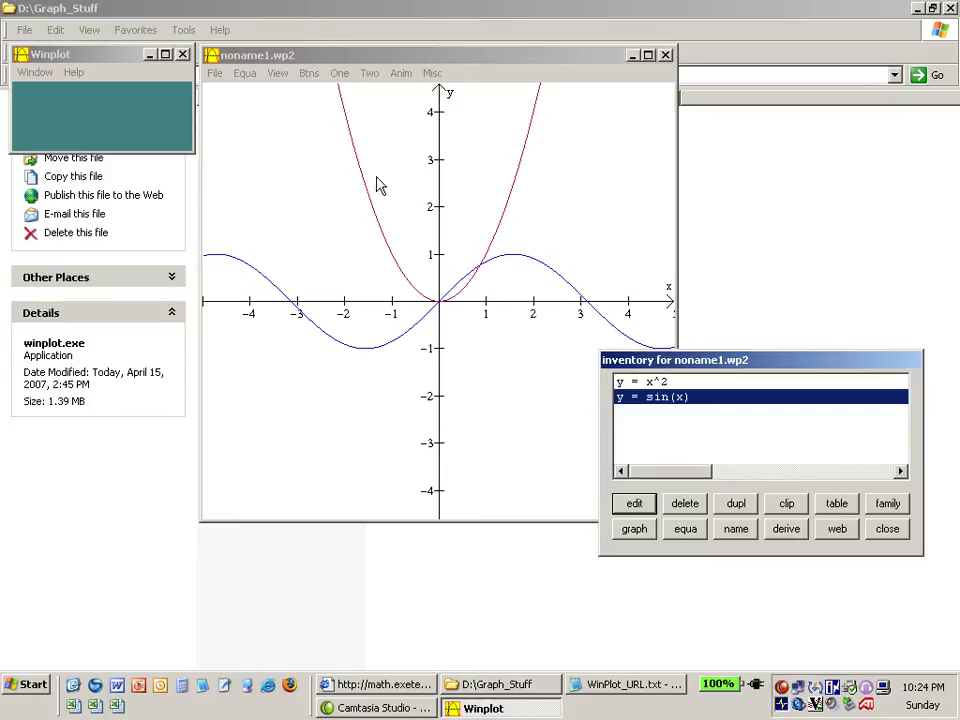
Zoom in once via View > Zoom > In, then four more steps toward the origin
{"action": "left_click", "coordinate": [280, 84]}
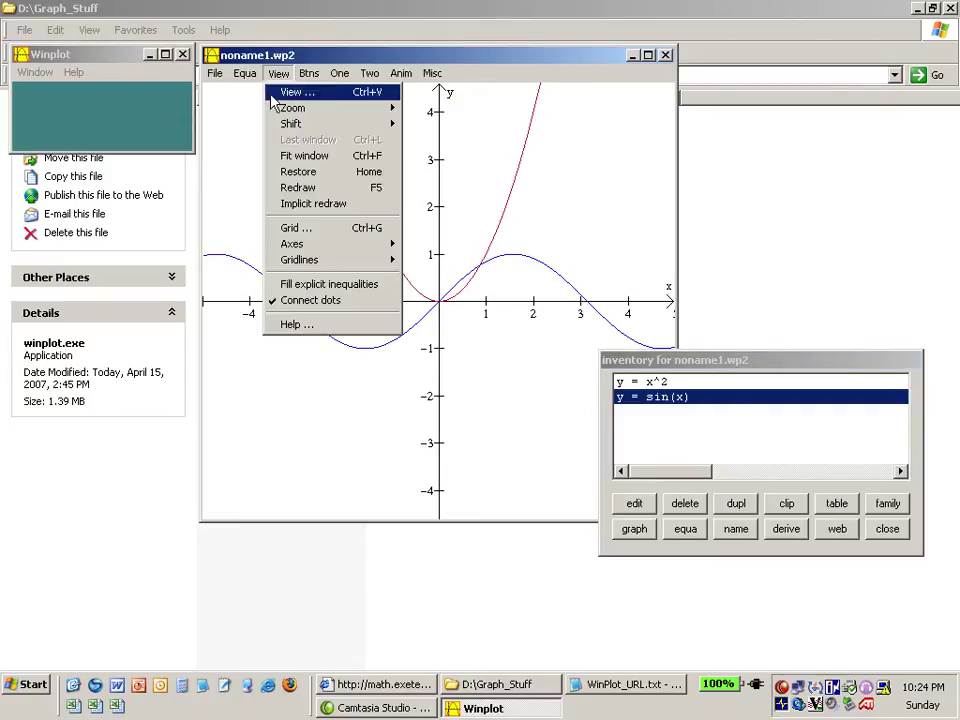
{"action": "mouse_move", "coordinate": [271, 110]}
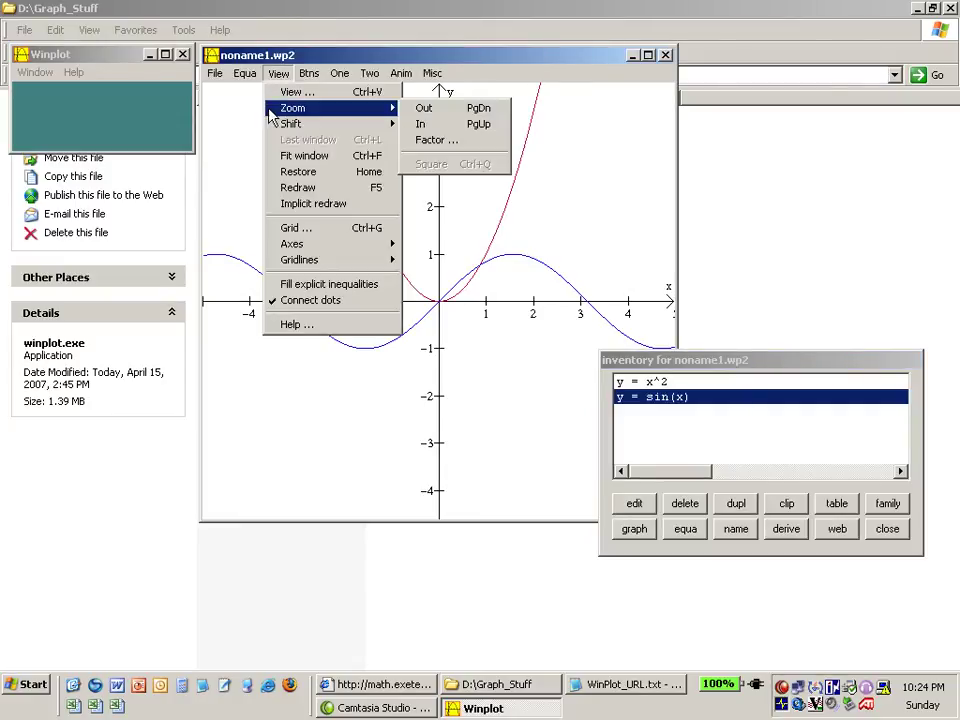
{"action": "left_click", "coordinate": [448, 130]}
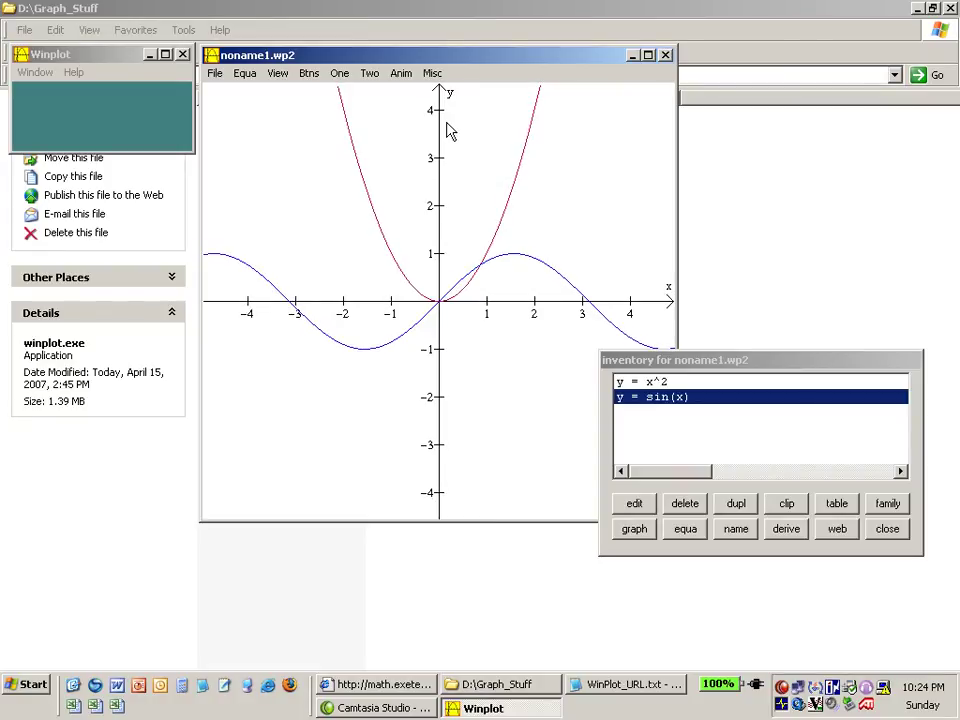
{"action": "key", "text": "Page_Up"}
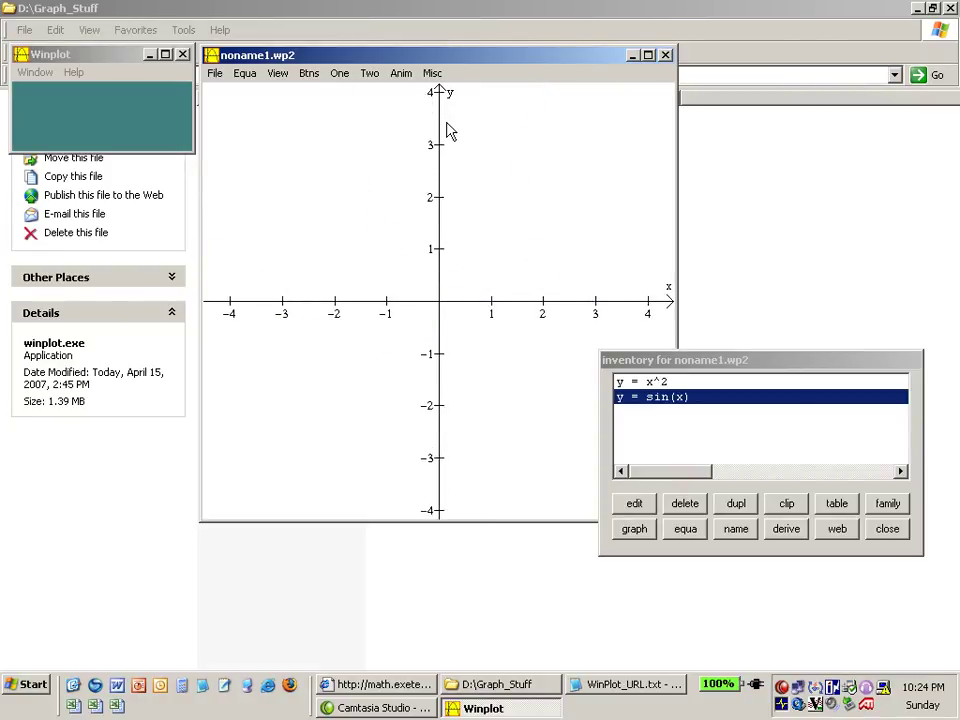
{"action": "key", "text": "Page_Up"}
{"action": "key", "text": "Page_Up"}
{"action": "key", "text": "Page_Up"}
{"action": "key", "text": "Page_Up"}
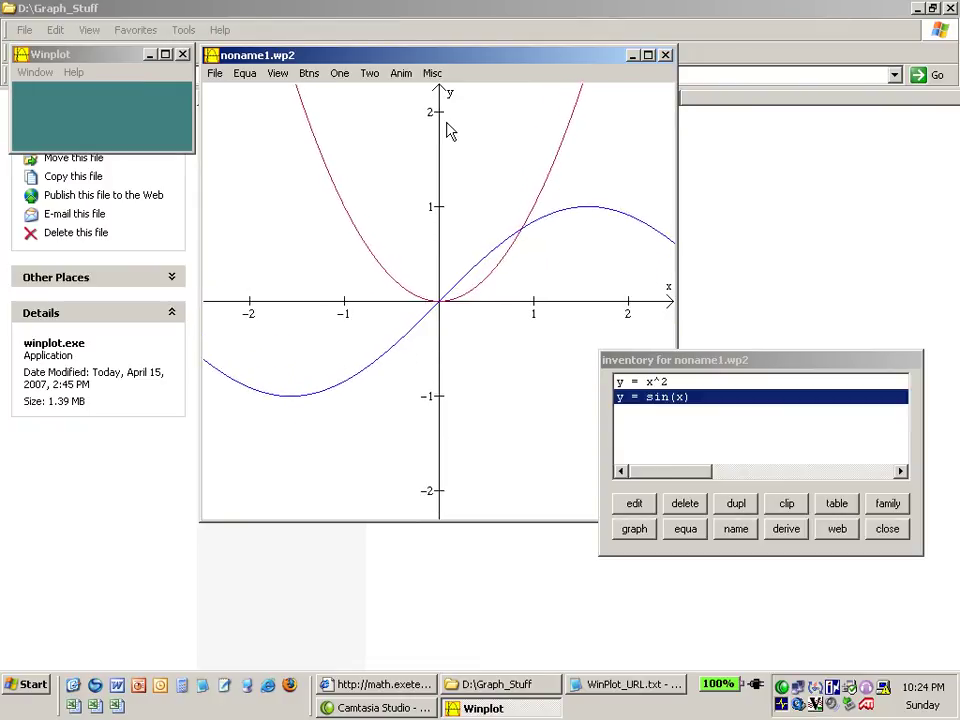
{"action": "key", "text": "Page_Up"}
{"action": "key", "text": "Page_Up"}
{"action": "key", "text": "Page_Up"}
{"action": "key", "text": "Page_Up"}
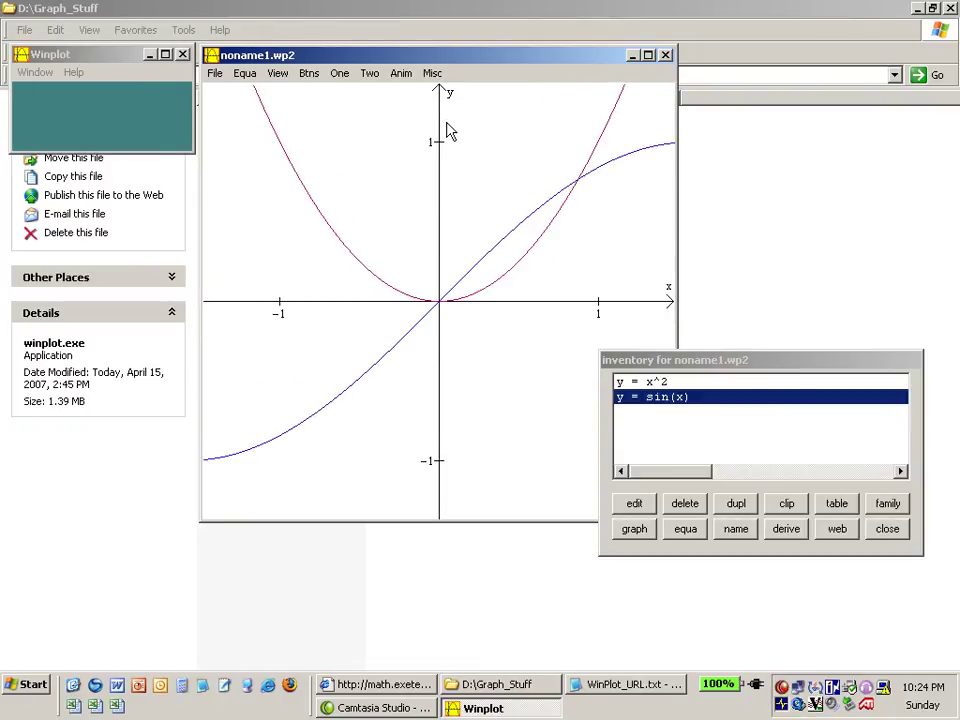
{"action": "key", "text": "Page_Up"}
{"action": "key", "text": "Page_Up"}
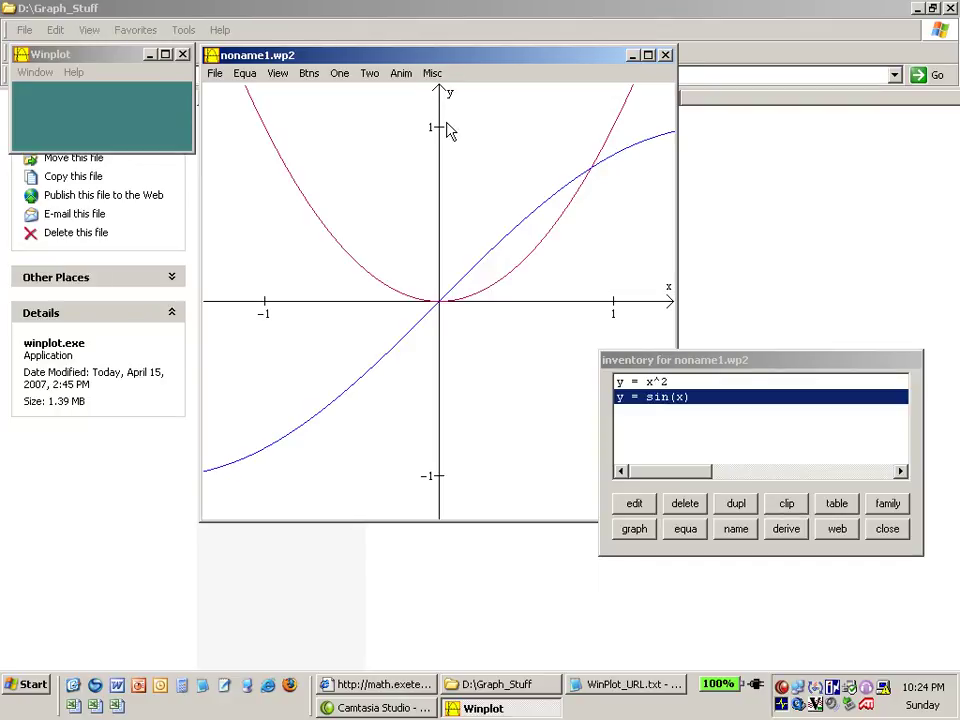
{"action": "left_click", "coordinate": [593, 175]}
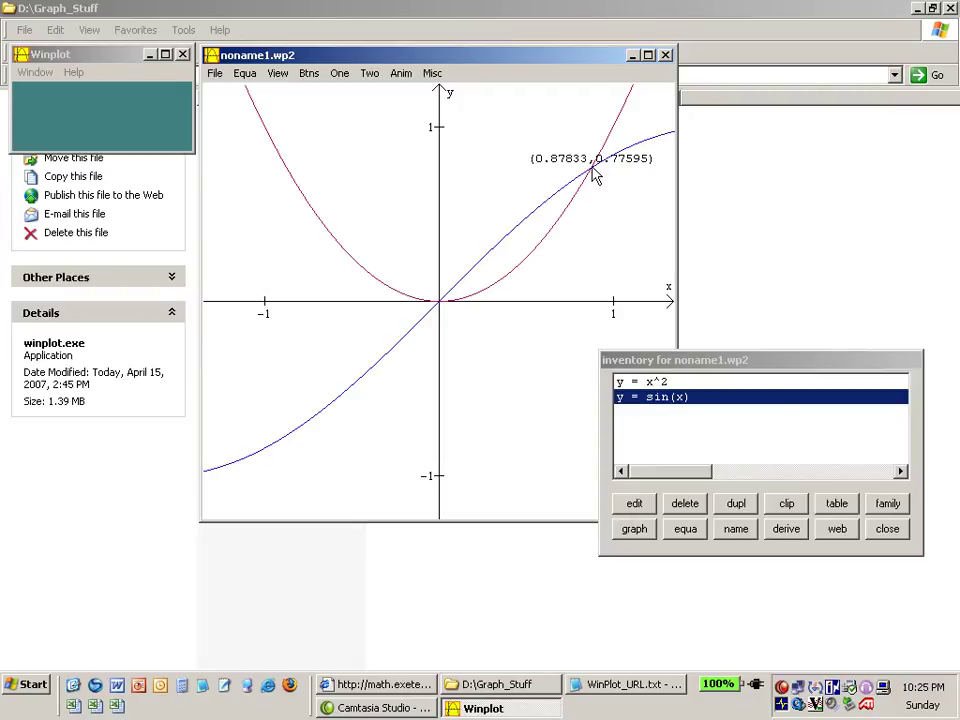
{"action": "left_click", "coordinate": [594, 175]}
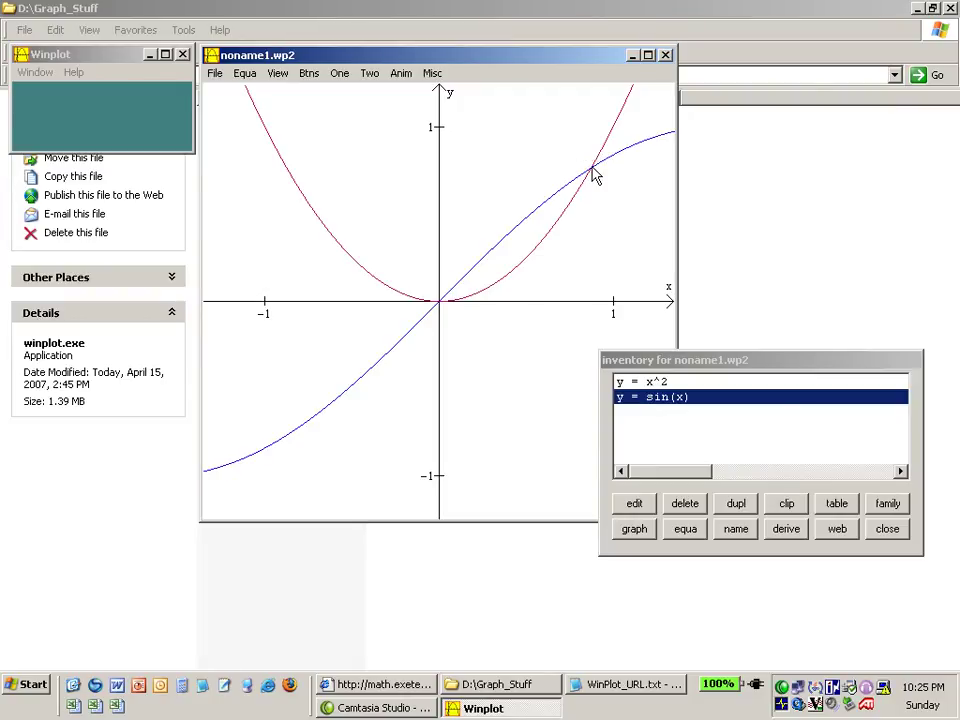
{"action": "left_click", "coordinate": [442, 312]}
{"action": "left_click", "coordinate": [441, 306]}
Zoom the graph back out four steps until ±3 is visible
{"action": "key", "text": "Page_Down"}
{"action": "key", "text": "Page_Down"}
{"action": "key", "text": "Page_Down"}
{"action": "key", "text": "Page_Down"}
{"action": "key", "text": "Page_Down"}
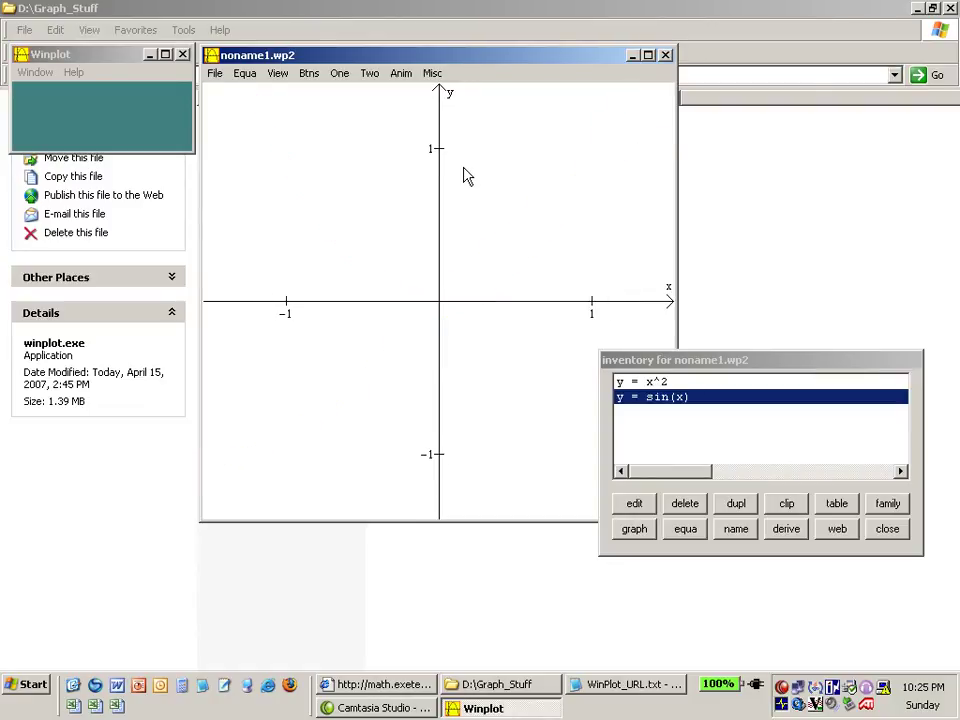
{"action": "key", "text": "Page_Down"}
{"action": "key", "text": "Page_Down"}
{"action": "key", "text": "Page_Down"}
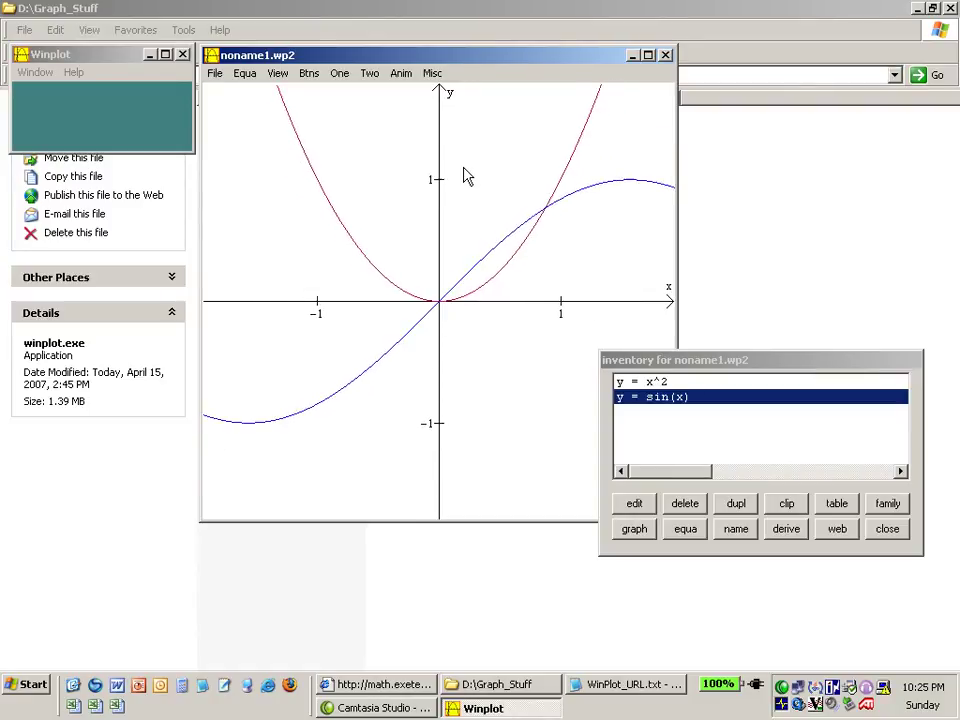
{"action": "key", "text": "Page_Down"}
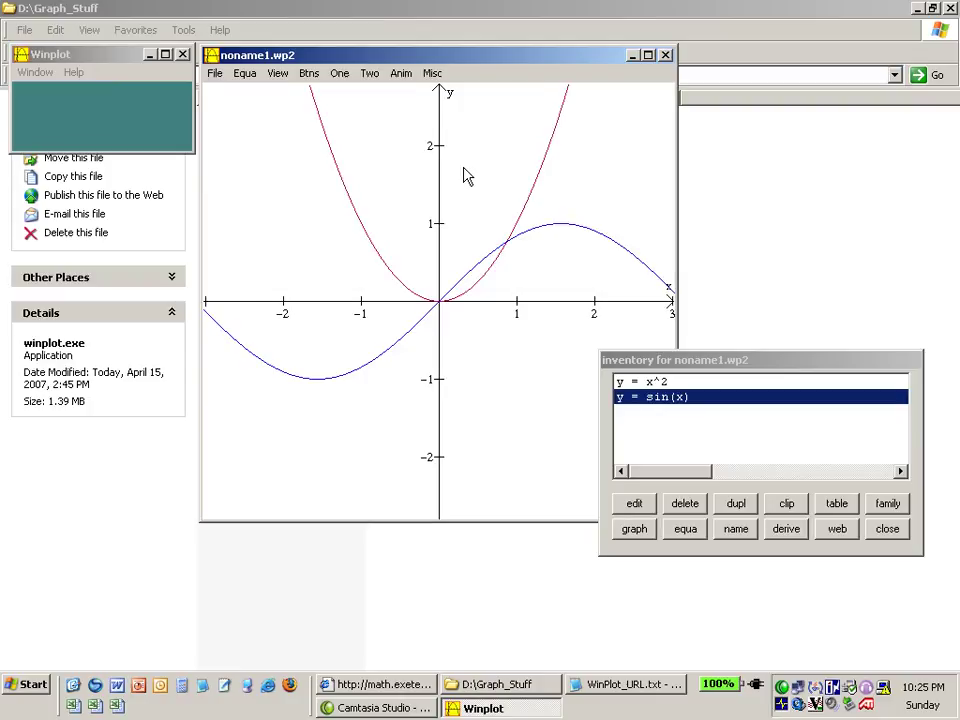
{"action": "key", "text": "Page_Down"}
{"action": "key", "text": "Page_Down"}
{"action": "key", "text": "Page_Down"}
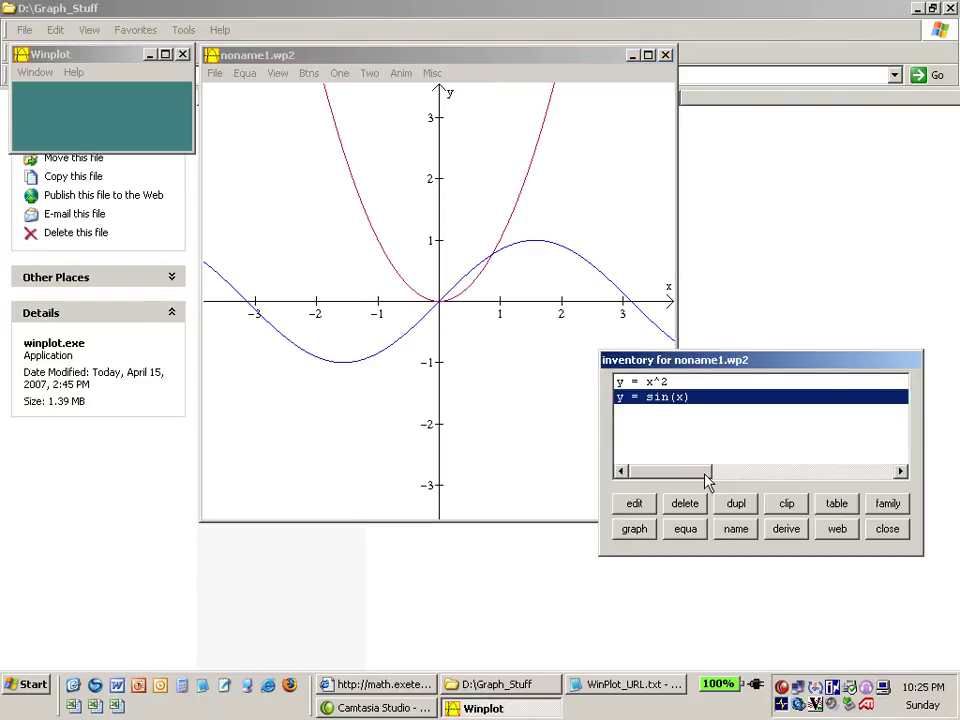
Delete the sin(x) and x^2 equations from the inventory
{"action": "left_click", "coordinate": [690, 505]}
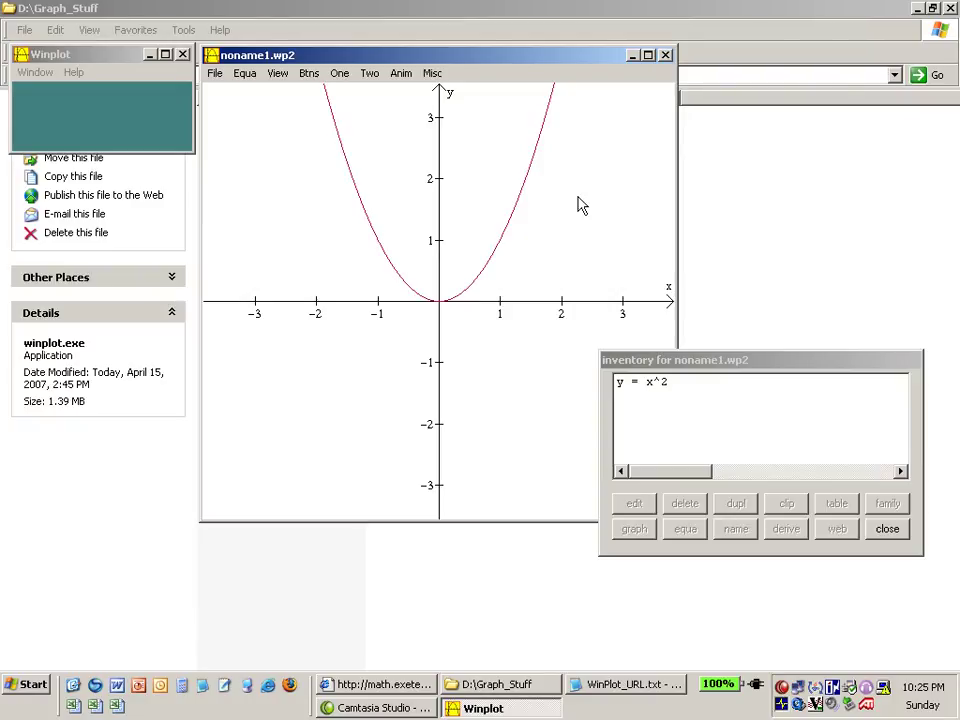
{"action": "left_click", "coordinate": [636, 387]}
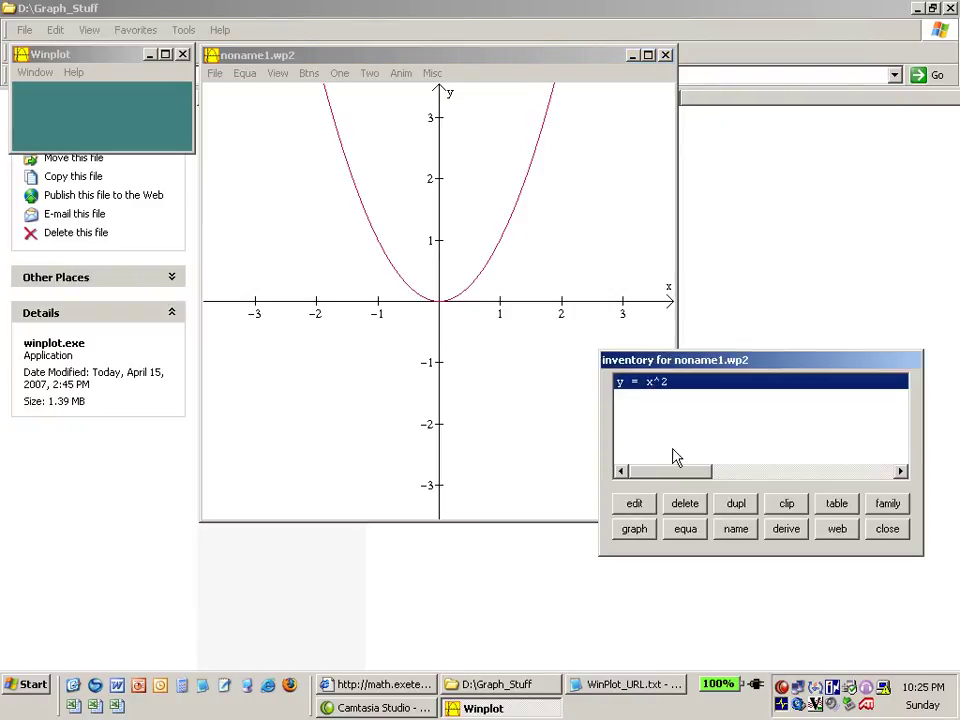
{"action": "left_click", "coordinate": [686, 505]}
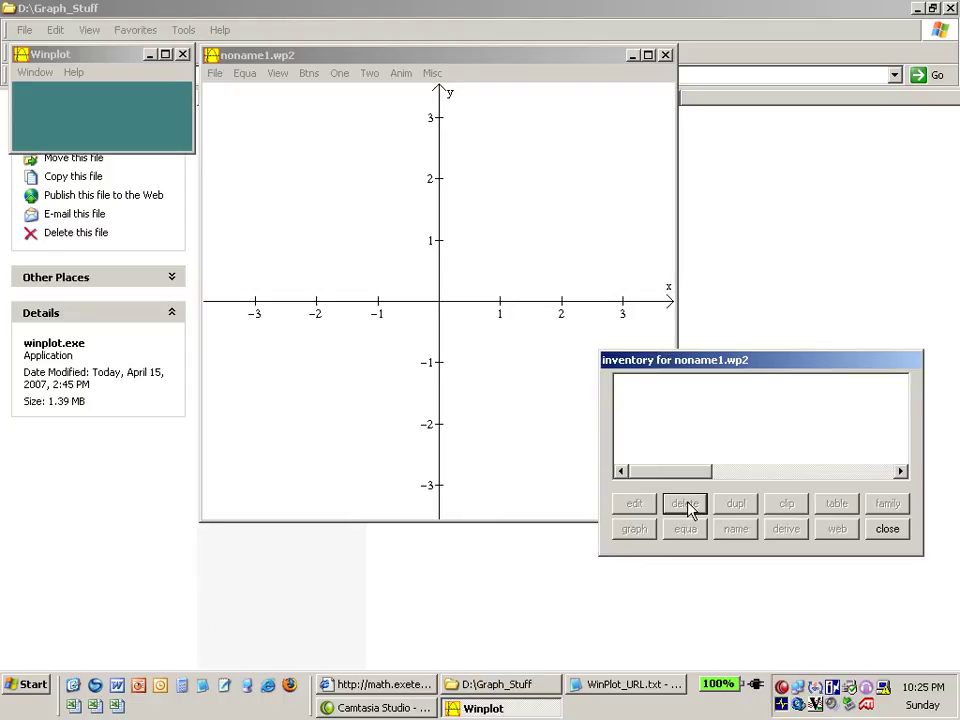
{"action": "left_click", "coordinate": [245, 75]}
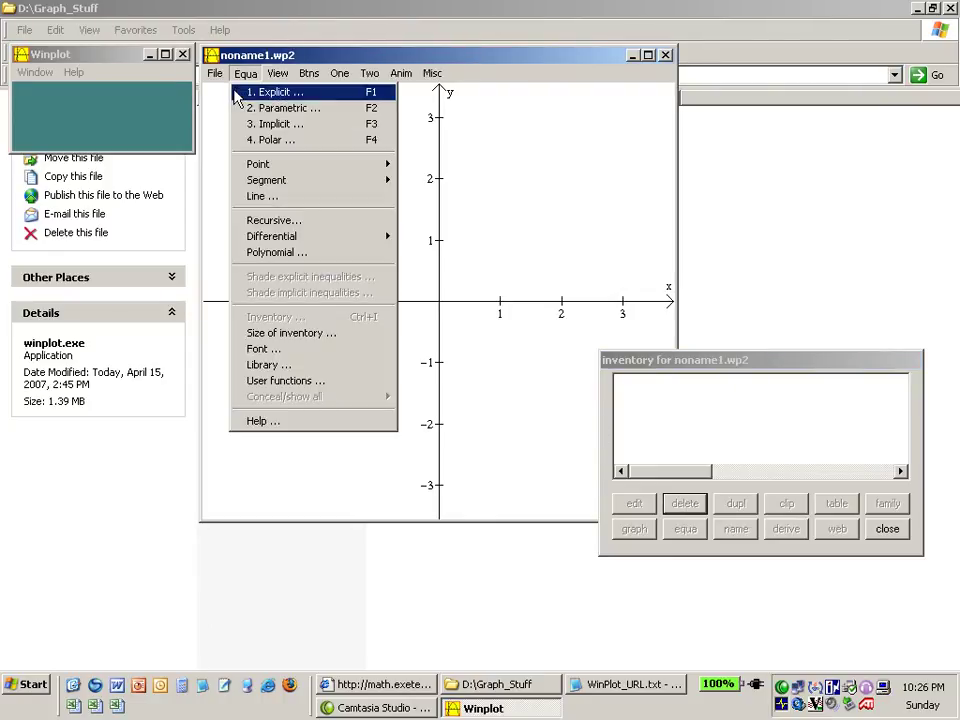
Plot the explicit function y = x^3 over the x range -3 to 3
{"action": "left_click", "coordinate": [237, 94]}
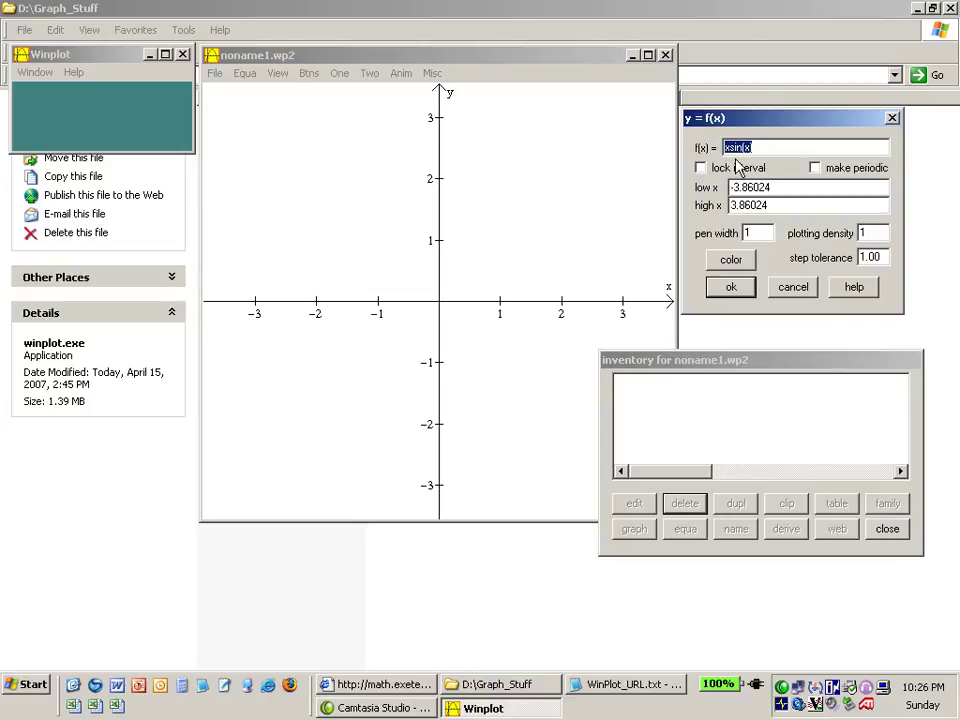
{"action": "type", "text": "x"}
{"action": "key", "text": "BackSpace"}
{"action": "key", "text": "BackSpace"}
{"action": "key", "text": "BackSpace"}
{"action": "key", "text": "BackSpace"}
{"action": "key", "text": "BackSpace"}
{"action": "key", "text": "BackSpace"}
{"action": "key", "text": "BackSpace"}
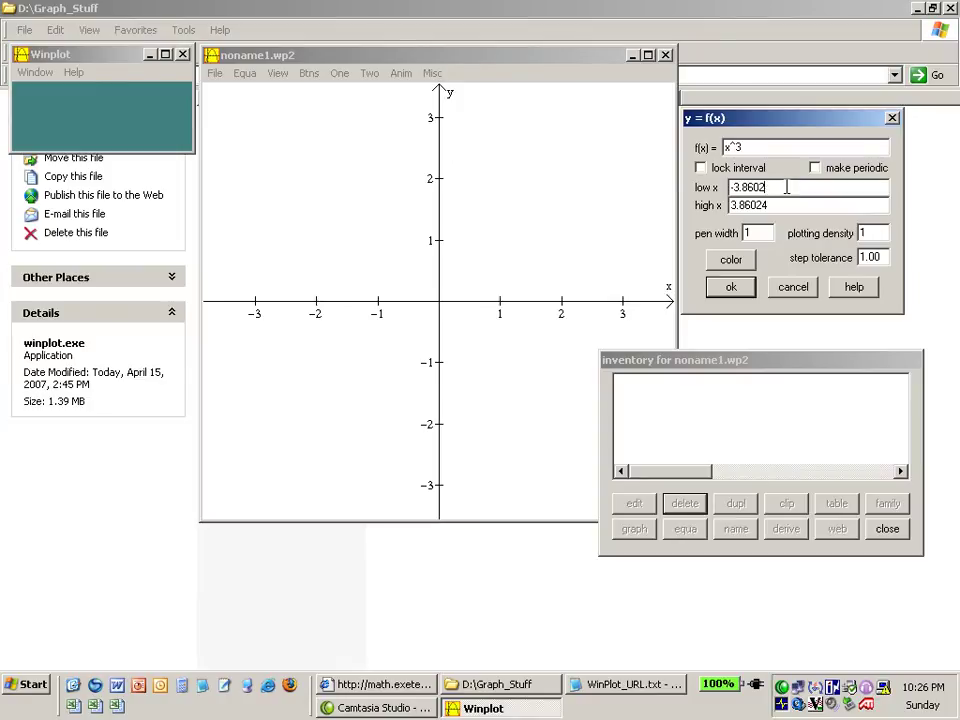
{"action": "type", "text": "-3"}
{"action": "key", "text": "Tab"}
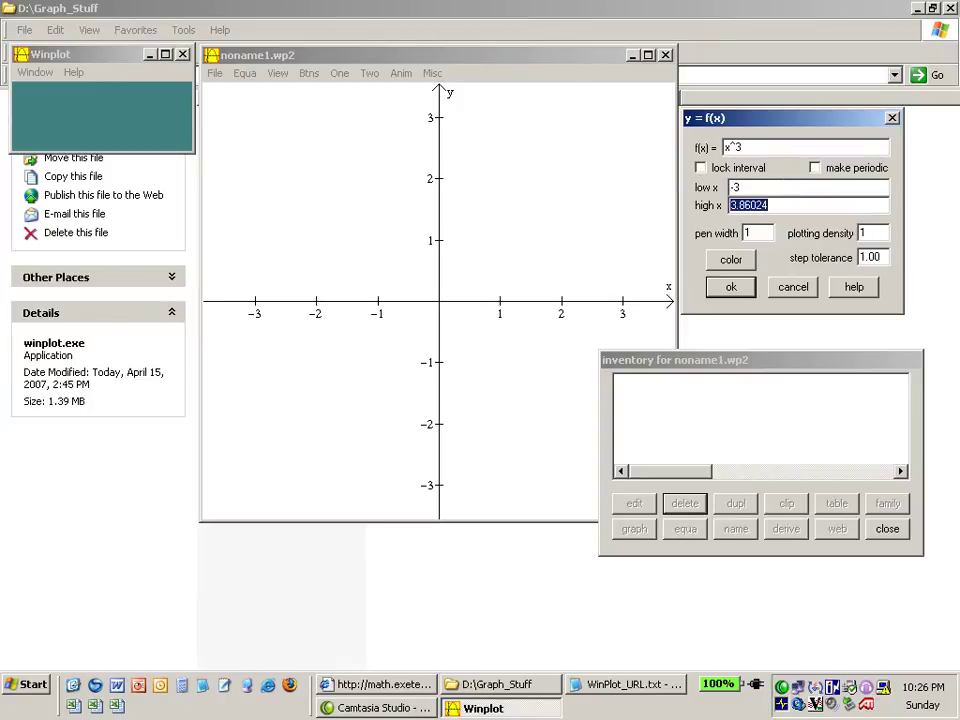
{"action": "type", "text": "3"}
{"action": "left_click", "coordinate": [740, 290]}
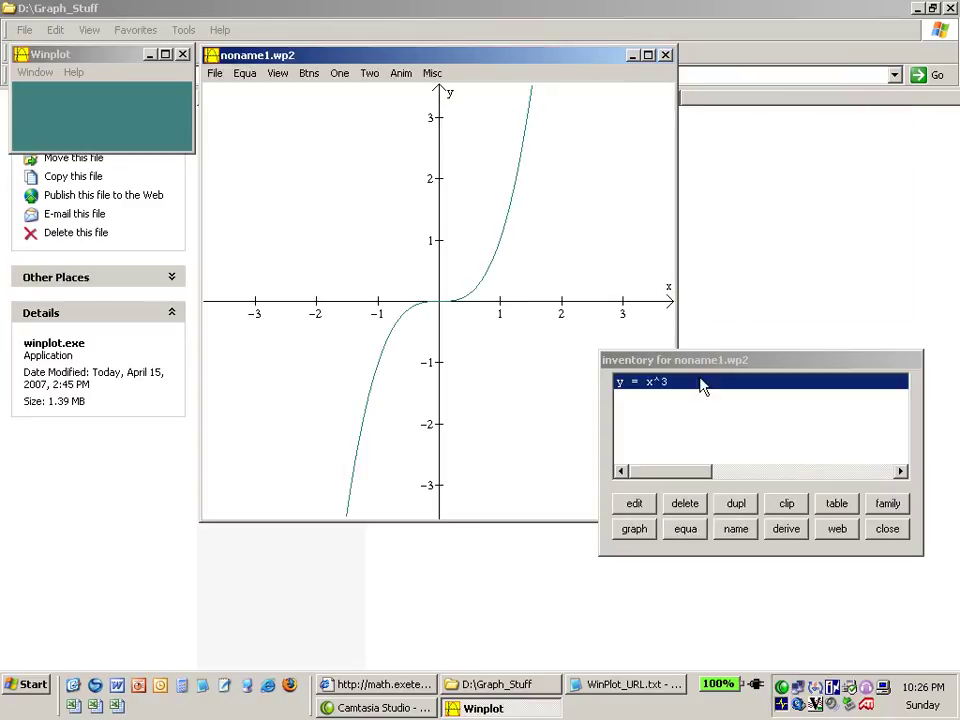
Edit the equation from x^3 to x^3-1 so the curve shifts down by one
{"action": "left_click", "coordinate": [632, 504]}
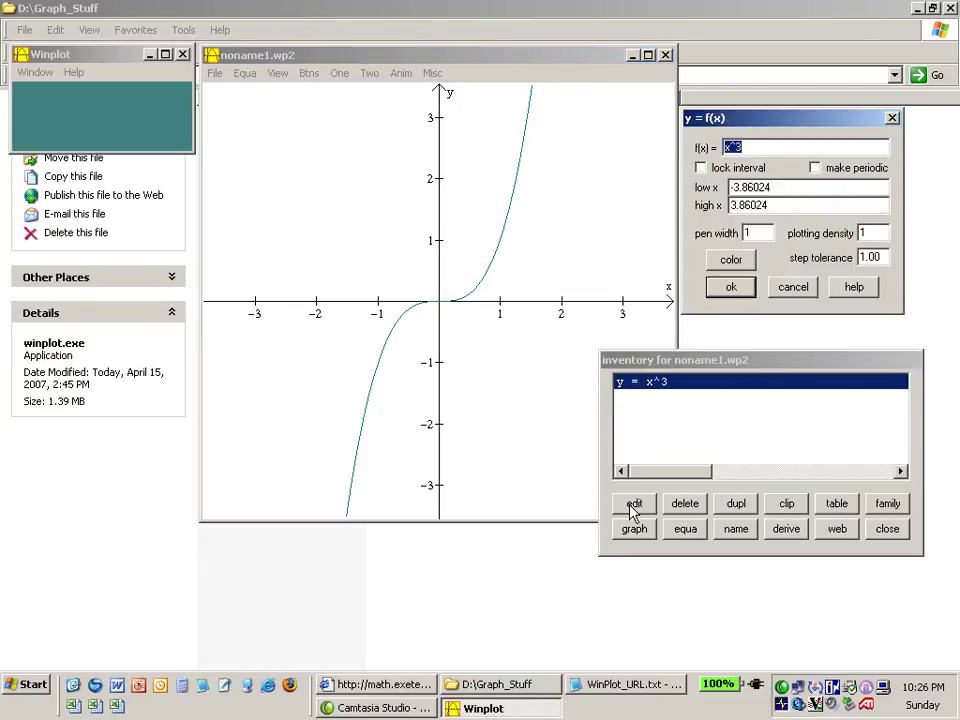
{"action": "left_click", "coordinate": [763, 146]}
{"action": "type", "text": "-"}
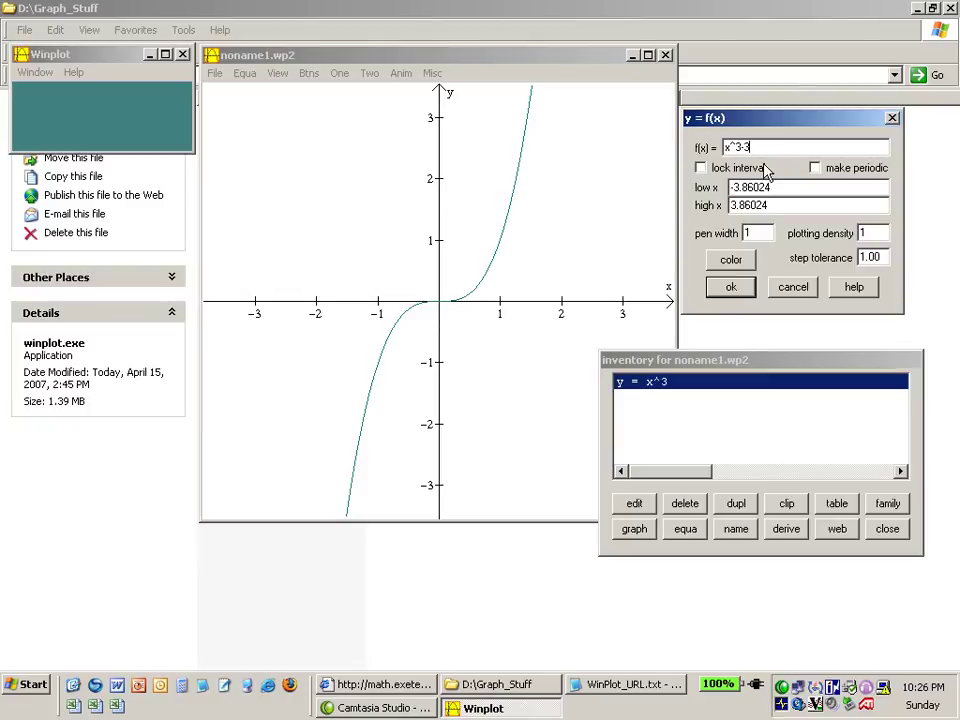
{"action": "type", "text": "3"}
{"action": "key", "text": "BackSpace"}
{"action": "type", "text": "1"}
{"action": "left_click", "coordinate": [745, 294]}
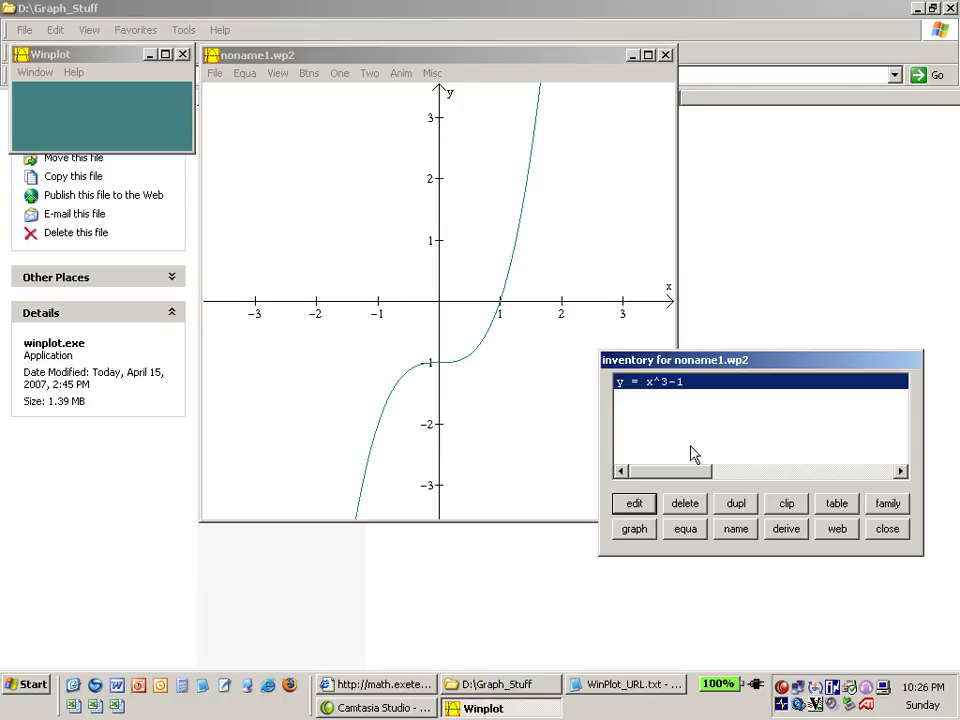
Delete the x^3-1 curve and plot the explicit equation y = sin(x) in its place
{"action": "left_click", "coordinate": [685, 503]}
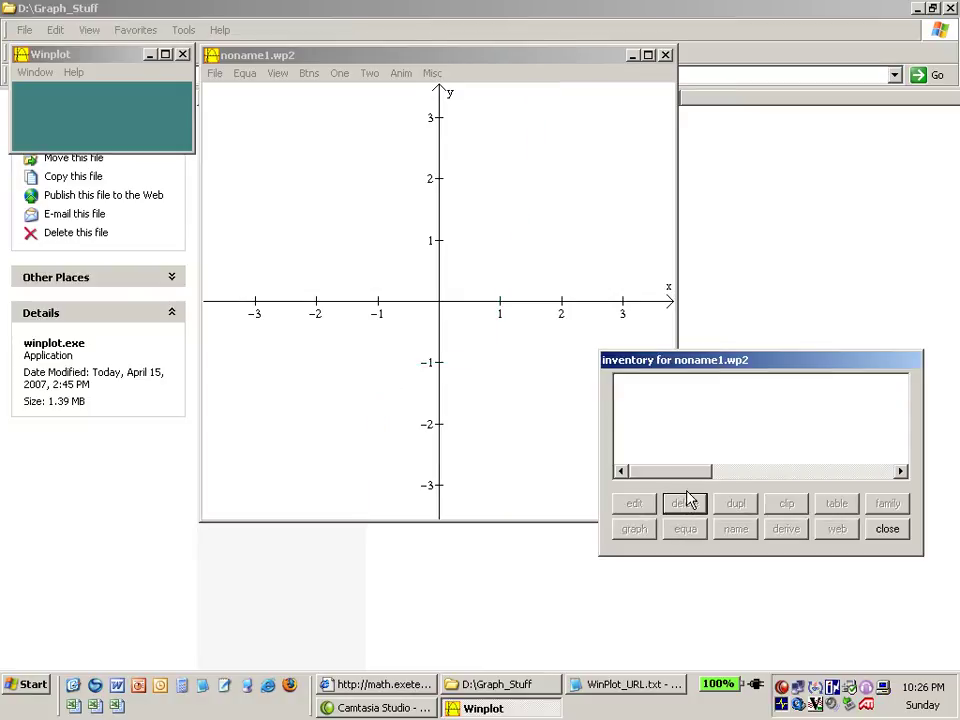
{"action": "left_click", "coordinate": [245, 76]}
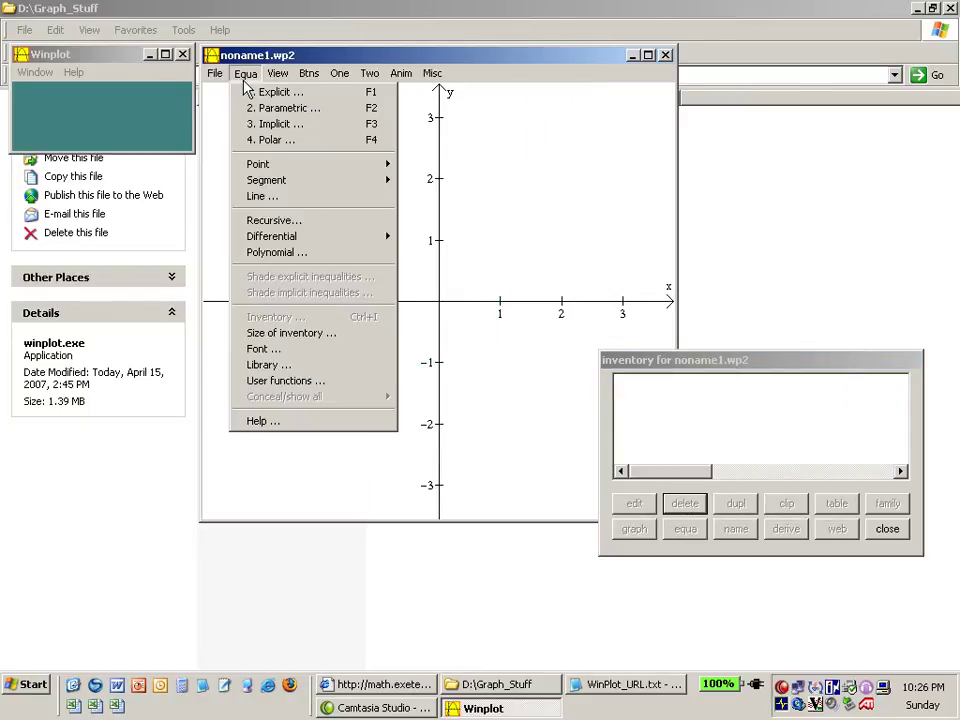
{"action": "left_click", "coordinate": [262, 92]}
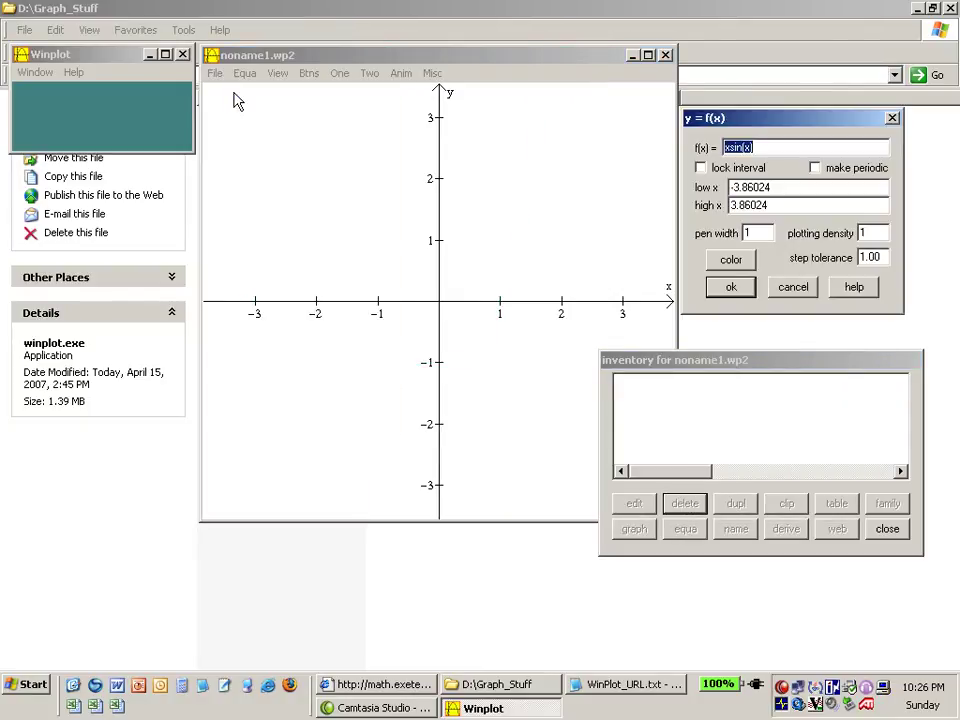
{"action": "type", "text": "sin(x)"}
{"action": "left_click", "coordinate": [731, 287]}
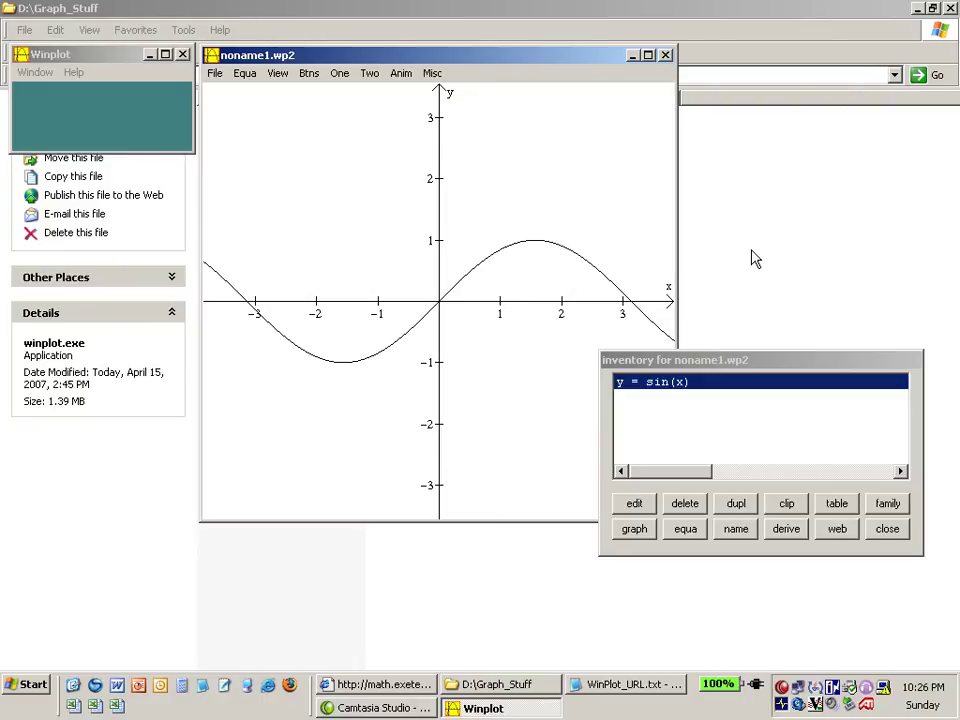
Start a Save As of the graph, look over the file formats and folder, then cancel
{"action": "left_click", "coordinate": [214, 76]}
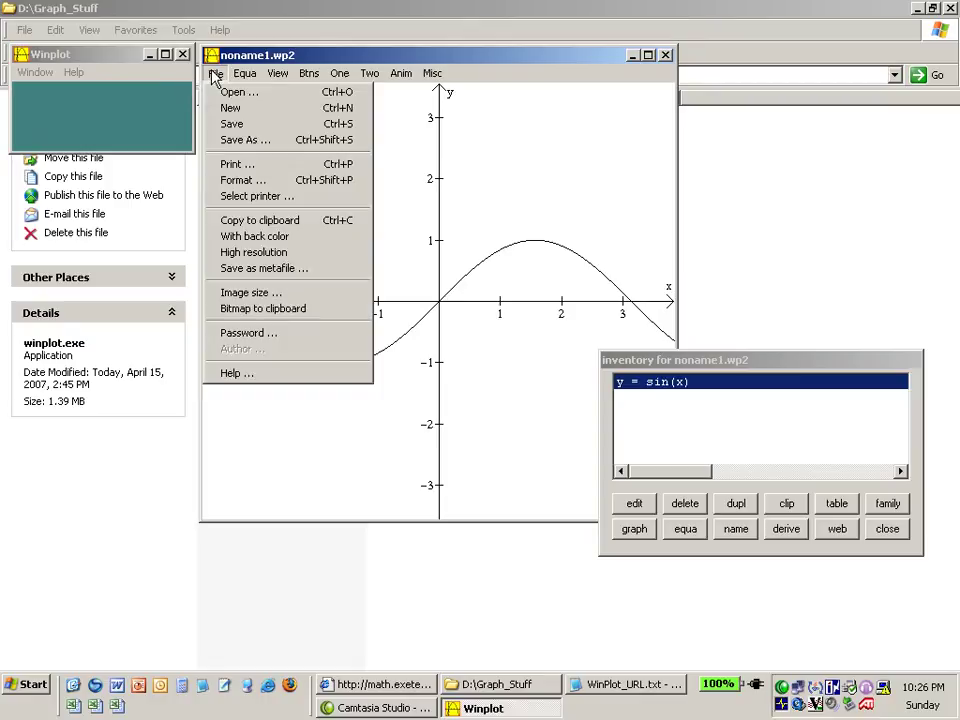
{"action": "left_click", "coordinate": [232, 140]}
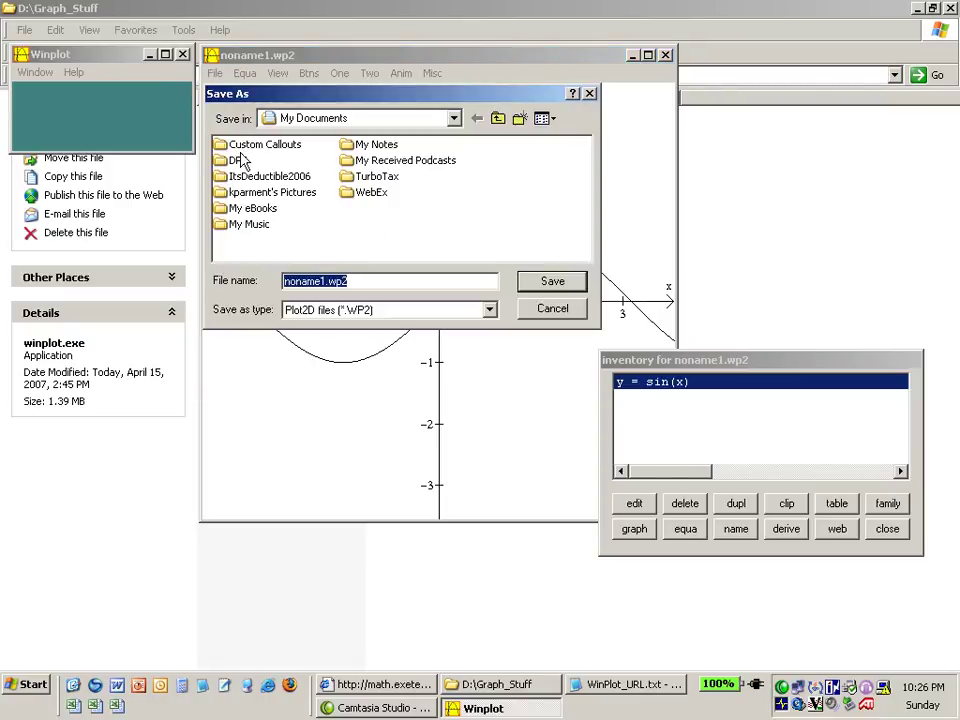
{"action": "left_click", "coordinate": [490, 310]}
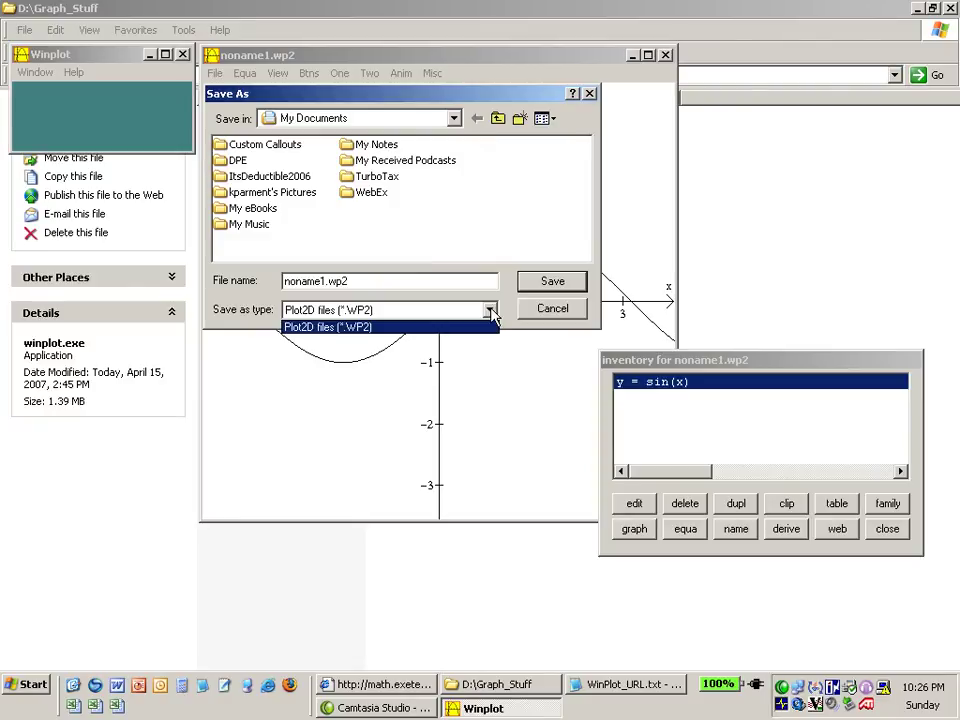
{"action": "left_click", "coordinate": [490, 311]}
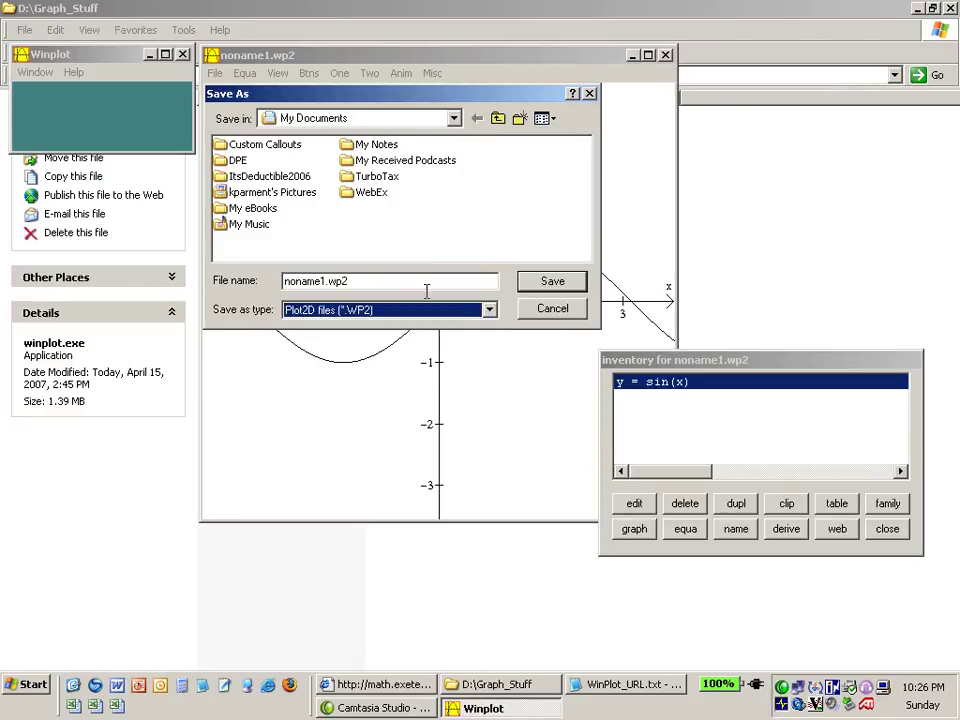
{"action": "left_click", "coordinate": [454, 118]}
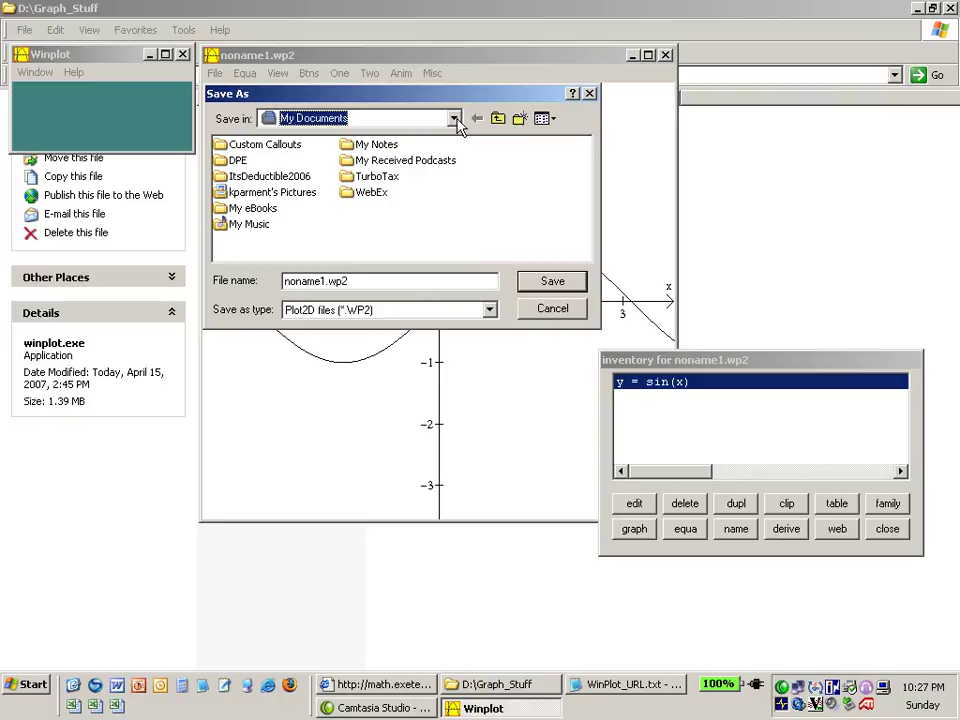
{"action": "left_click", "coordinate": [553, 310]}
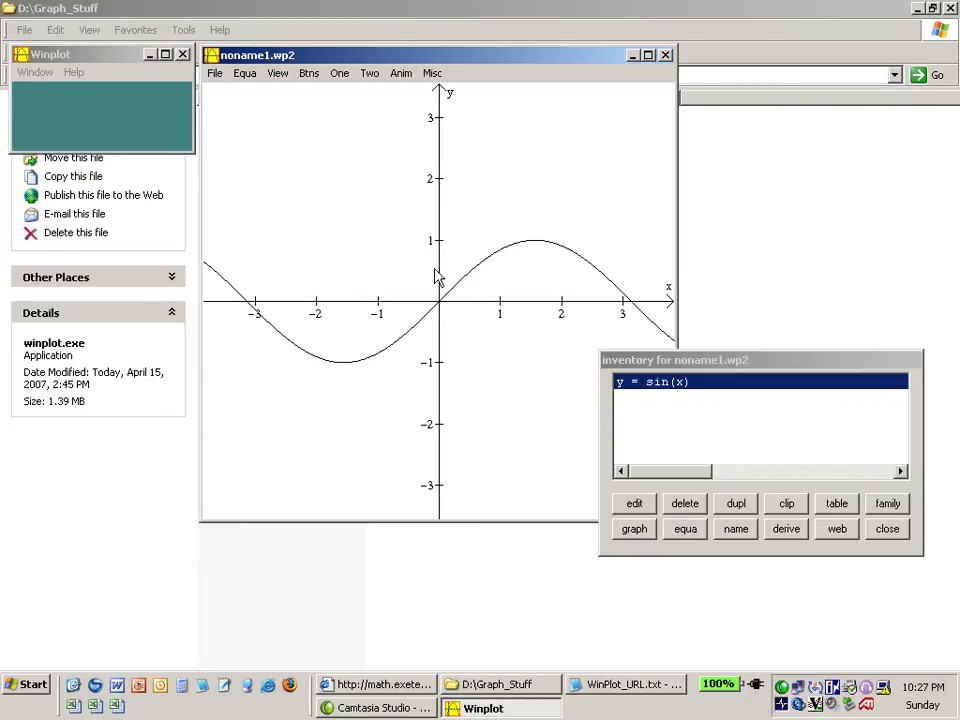
Copy the sin(x) graph to the clipboard and open a blank Word document
{"action": "left_click", "coordinate": [216, 76]}
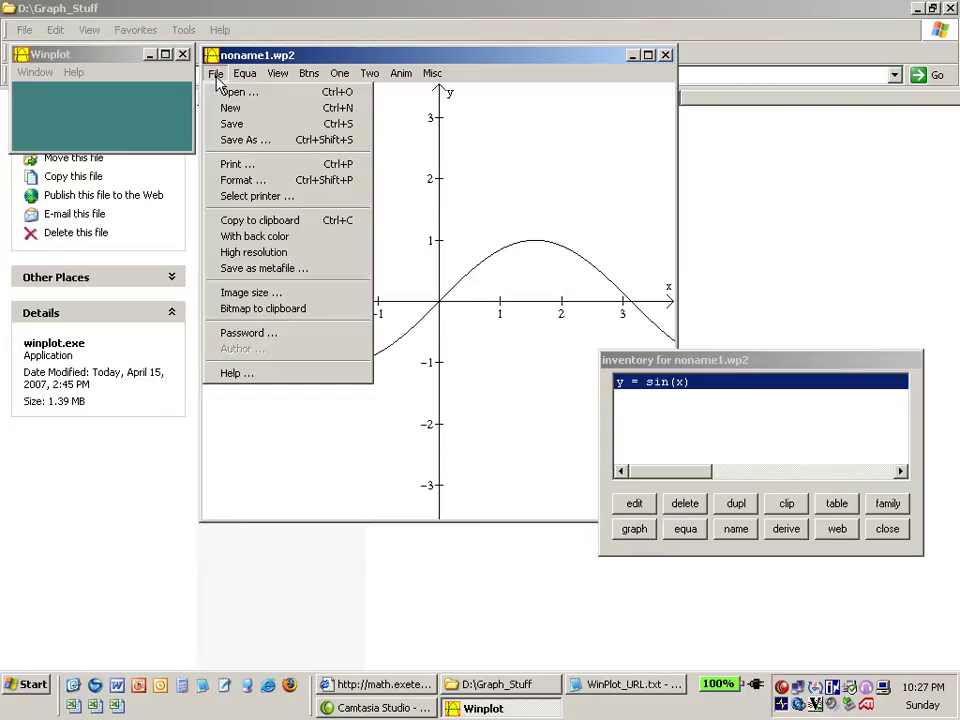
{"action": "left_click", "coordinate": [310, 224]}
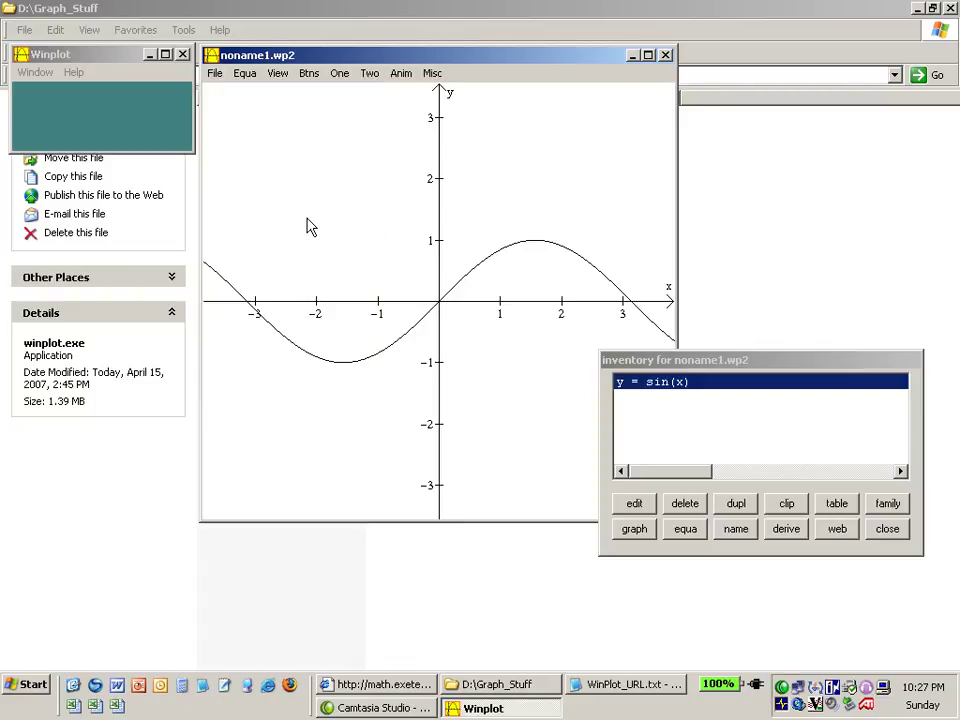
{"action": "left_click", "coordinate": [117, 688]}
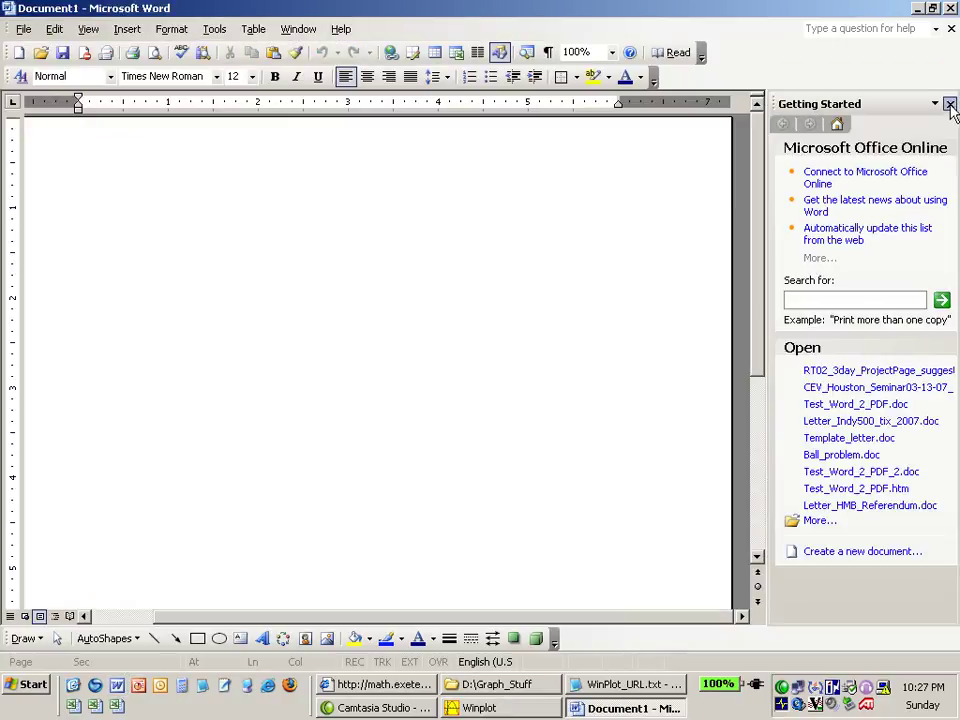
{"action": "left_click", "coordinate": [950, 104]}
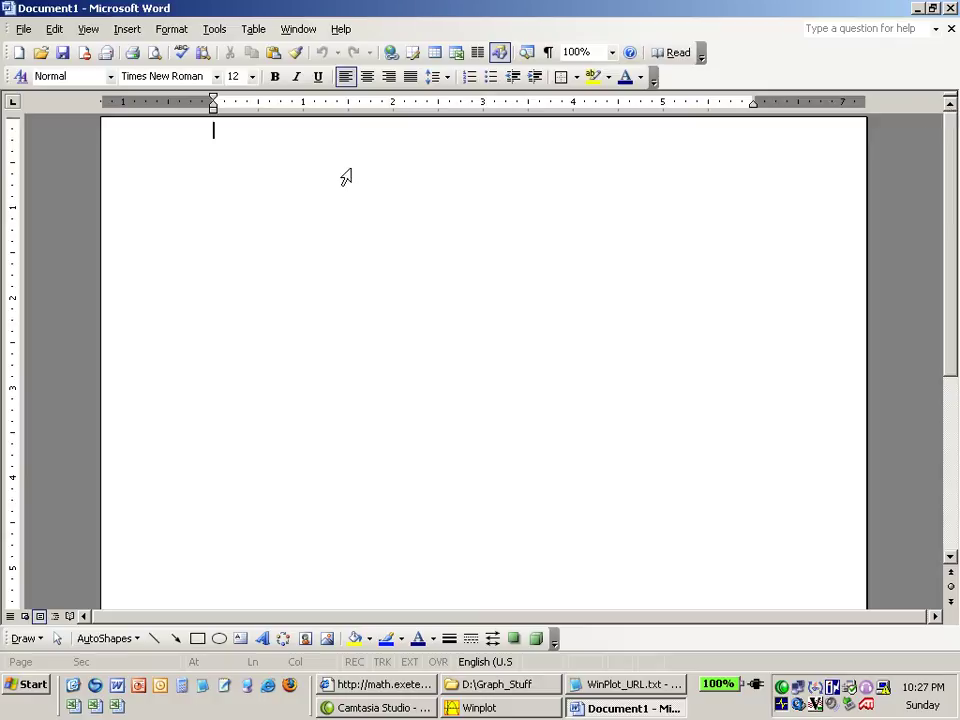
{"action": "left_click", "coordinate": [56, 33]}
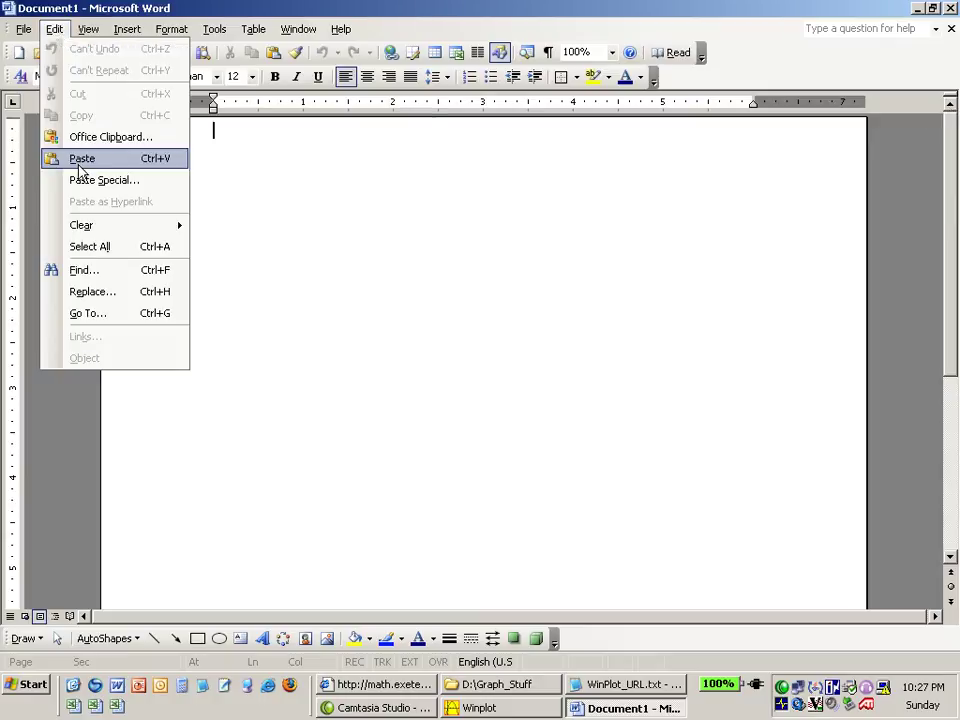
Paste the copied Winplot sin(x) graph at the top of Document1
{"action": "left_click", "coordinate": [80, 160]}
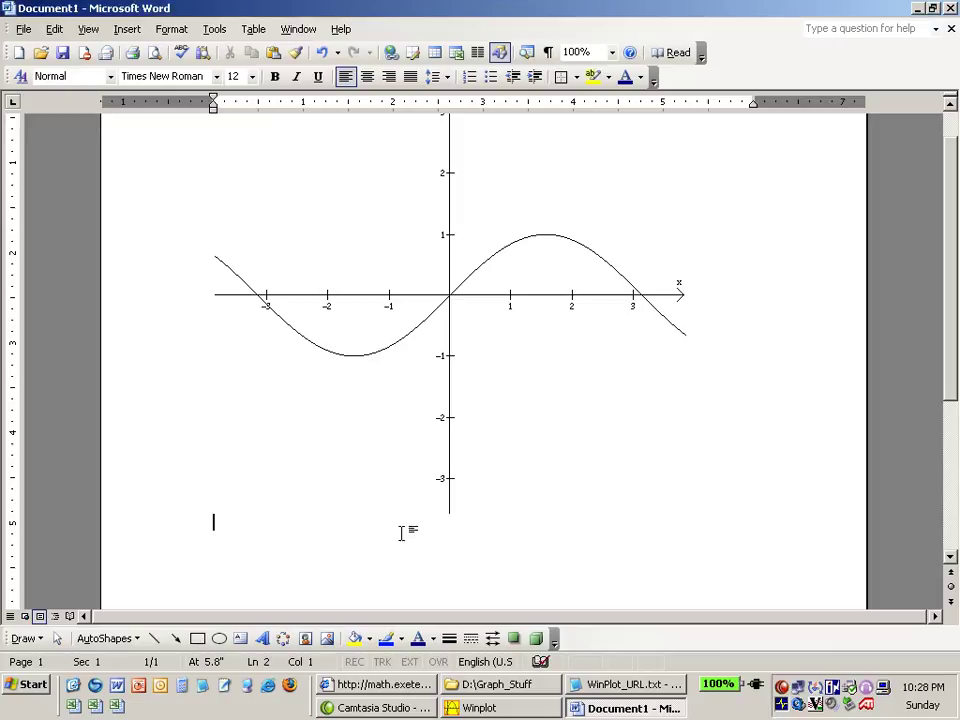
Type the caption 'This is a plot of the function f(x) = sin(x)' below the graph
{"action": "type", "text": "This i"}
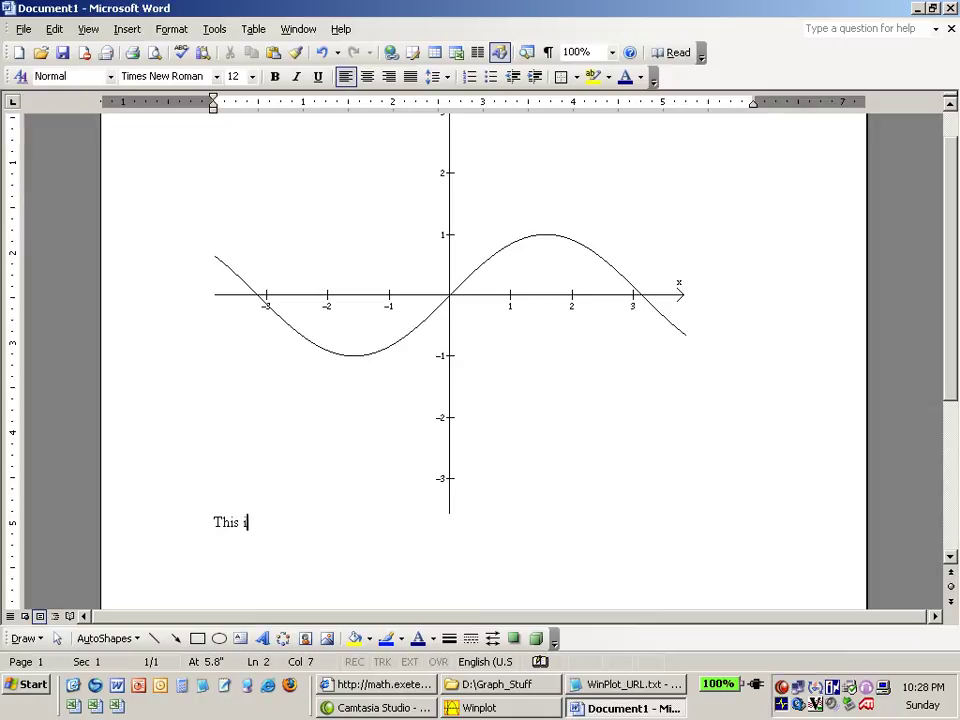
{"action": "type", "text": "s a plot of the"}
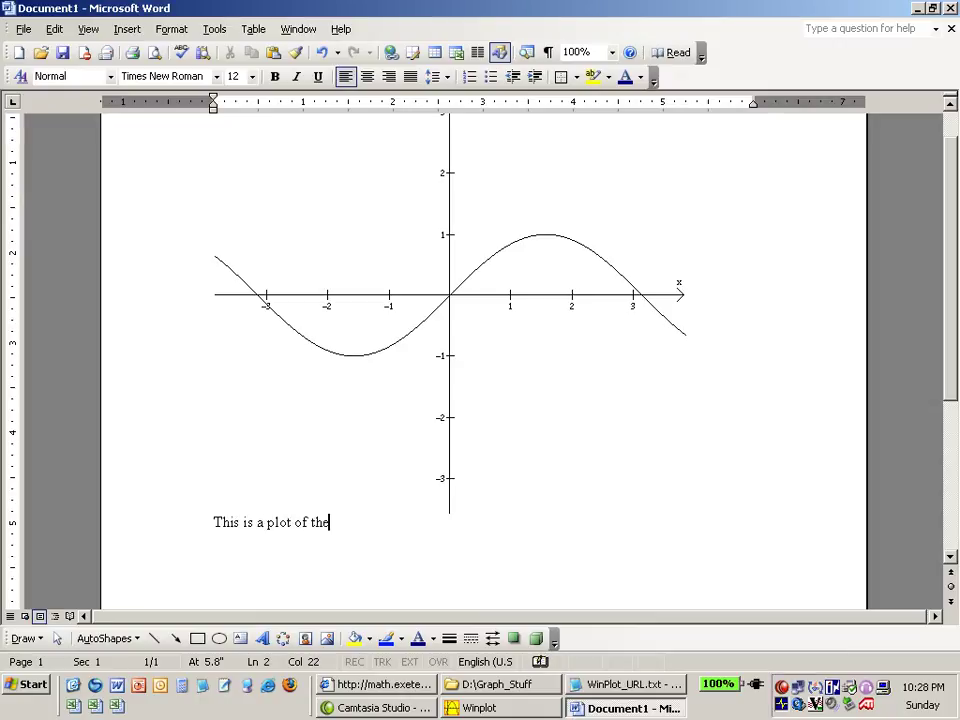
{"action": "type", "text": " function "}
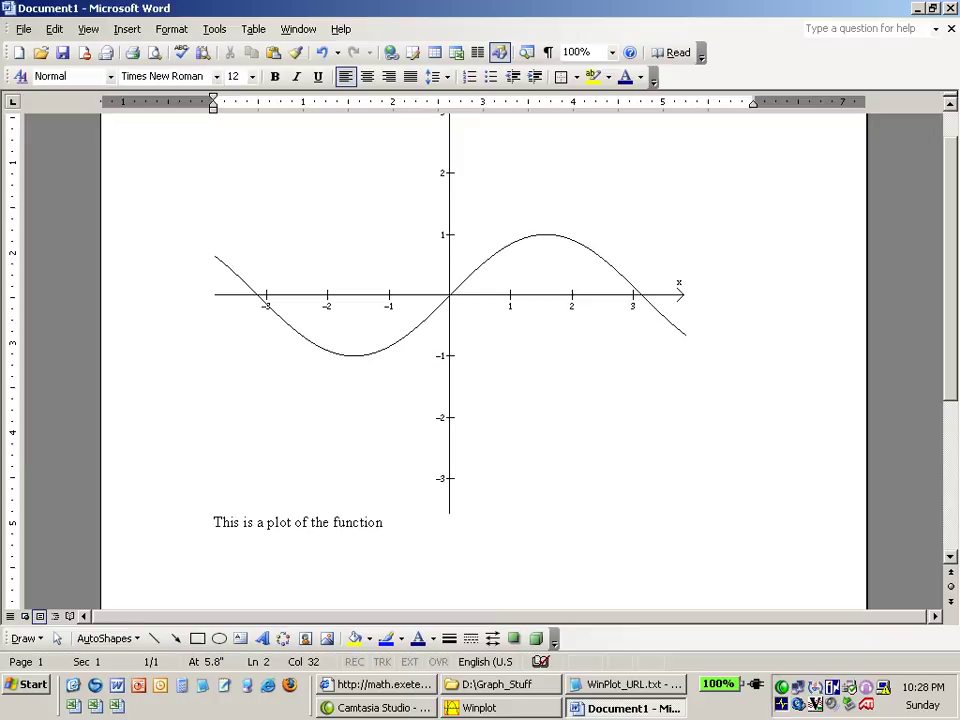
{"action": "type", "text": "f(x) = sin(x)"}
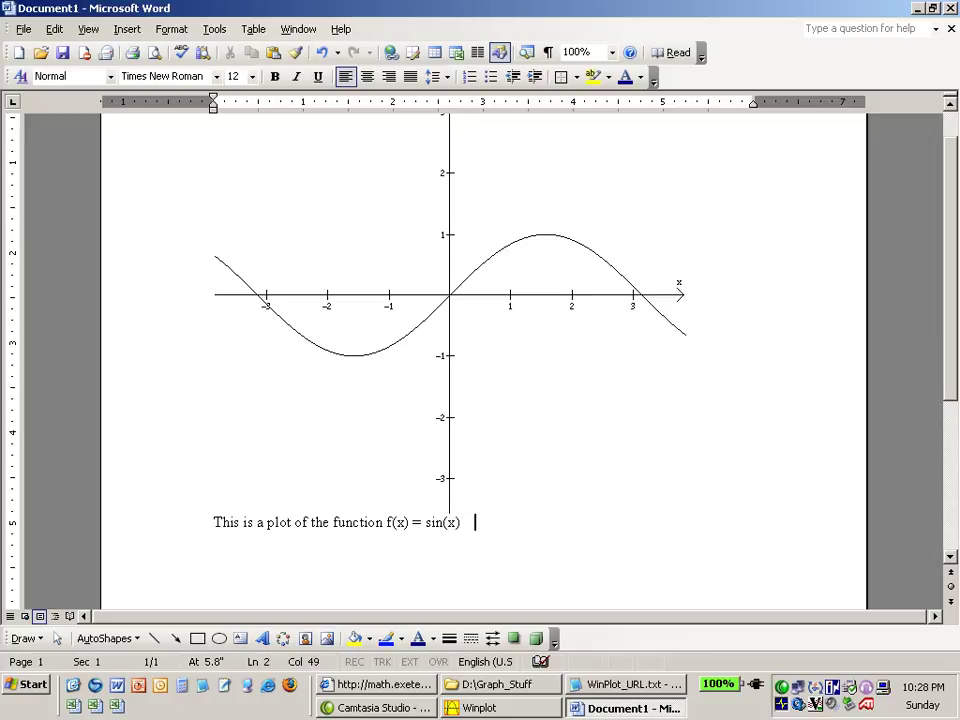
Add a blank line above the caption and a 'Write your question here:' line below it
{"action": "key", "text": "Home"}
{"action": "key", "text": "Return"}
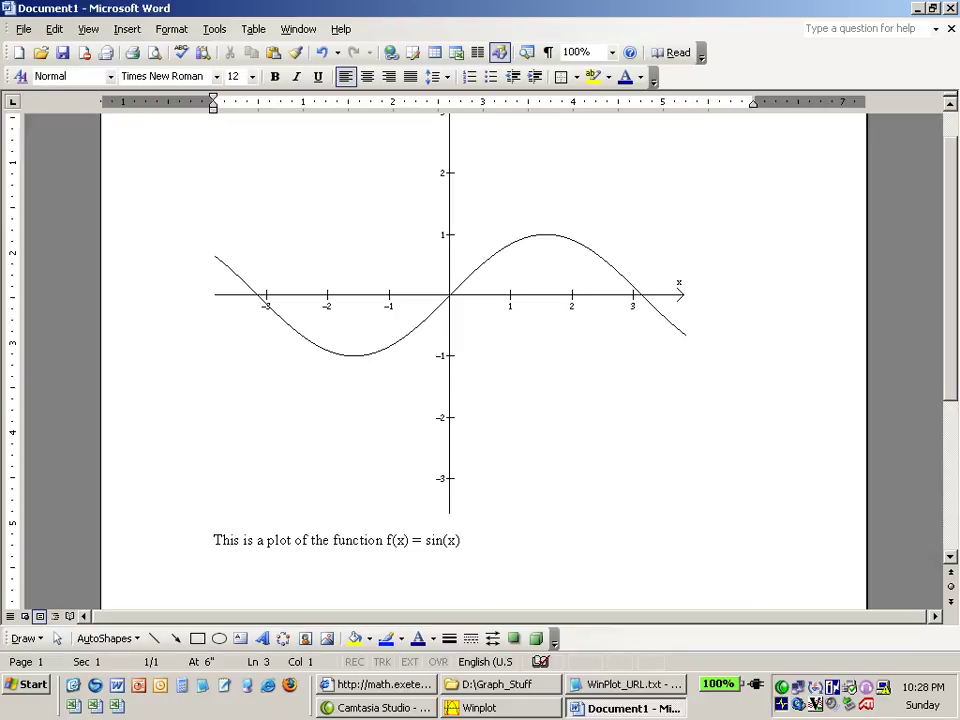
{"action": "key", "text": "End"}
{"action": "key", "text": "Return"}
{"action": "key", "text": "Return"}
{"action": "type", "text": "Wr"}
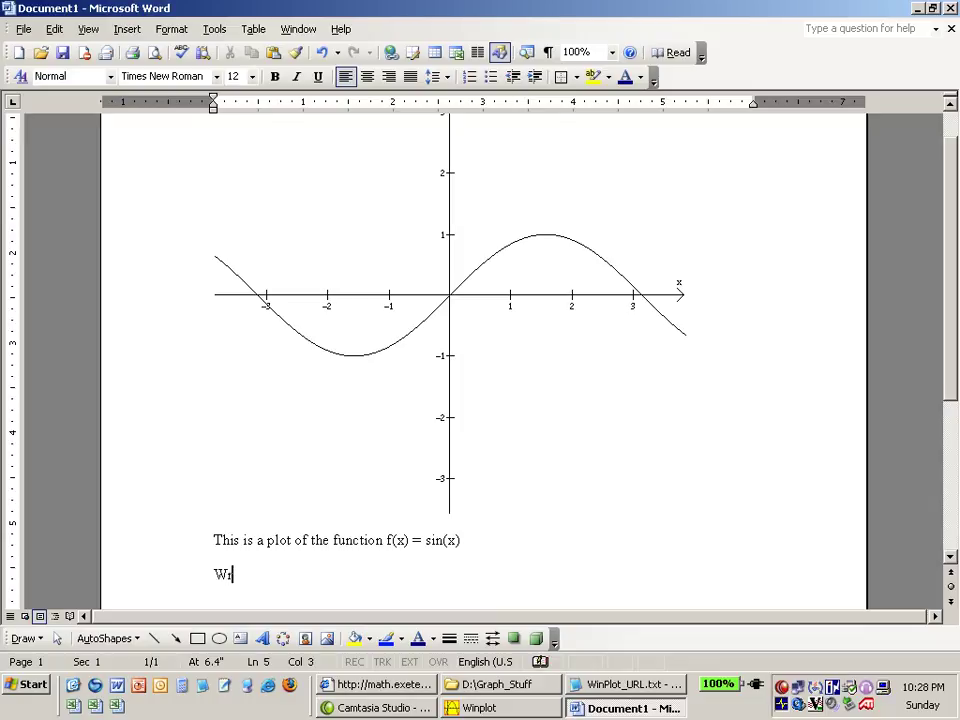
{"action": "type", "text": "ite your que"}
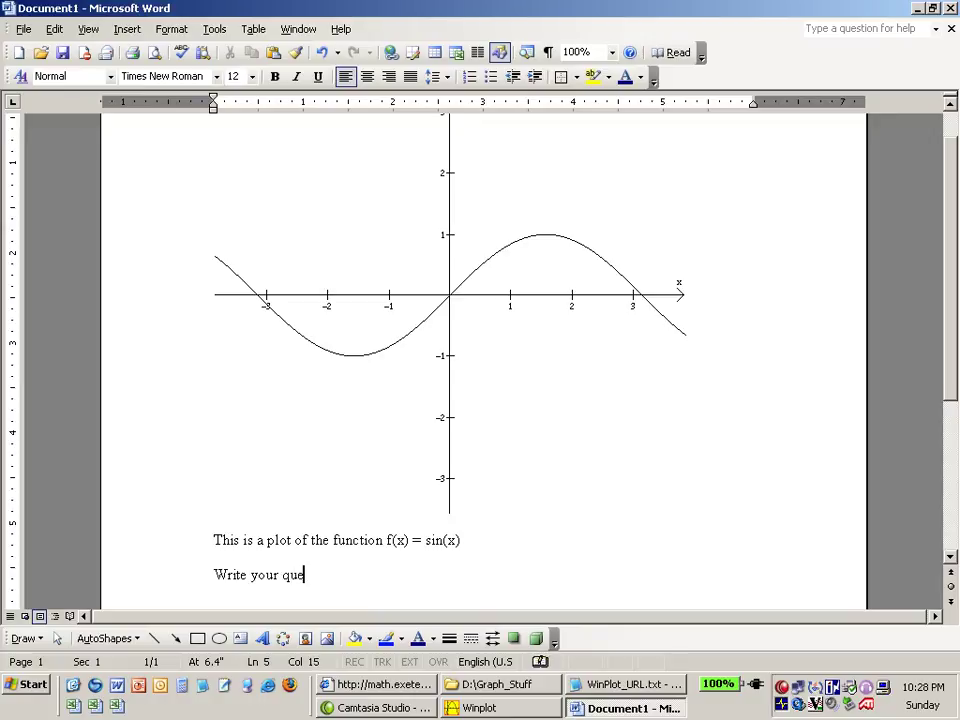
{"action": "type", "text": "stion here:"}
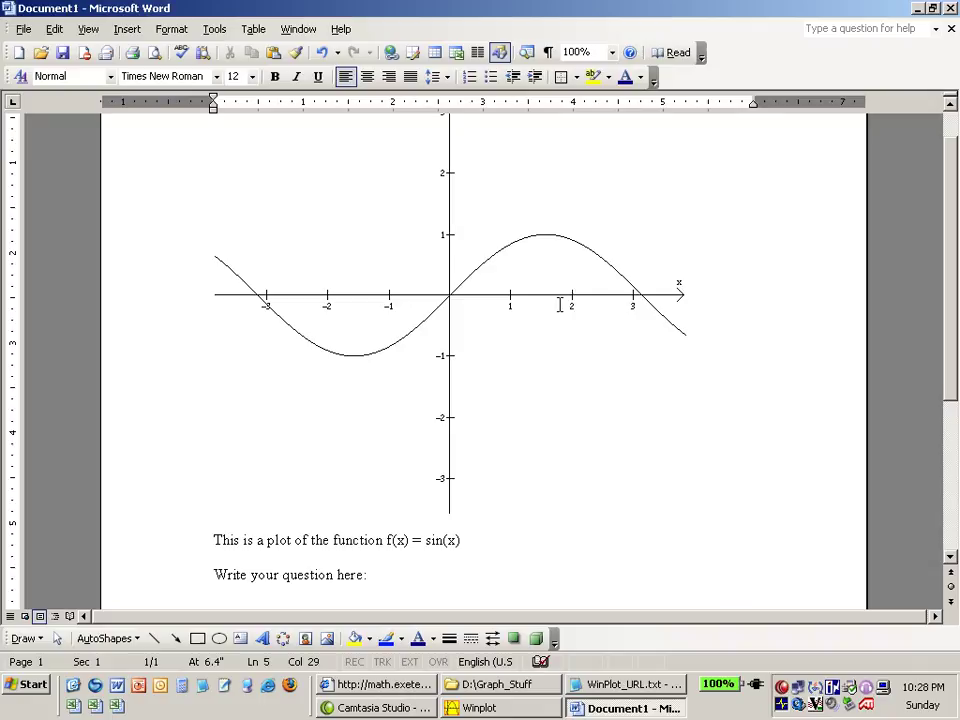
Check the pasted graph in Word, selecting it and placing the cursor right after it
{"action": "scroll", "coordinate": [954, 125], "scroll_direction": "up", "scroll_amount": 1}
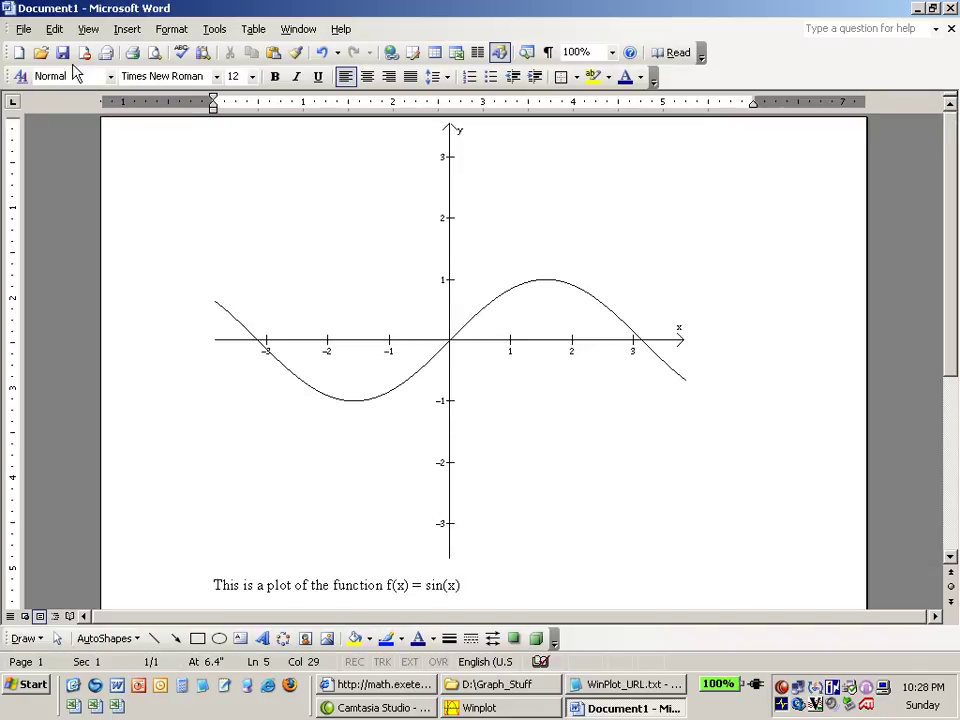
{"action": "left_click", "coordinate": [22, 29]}
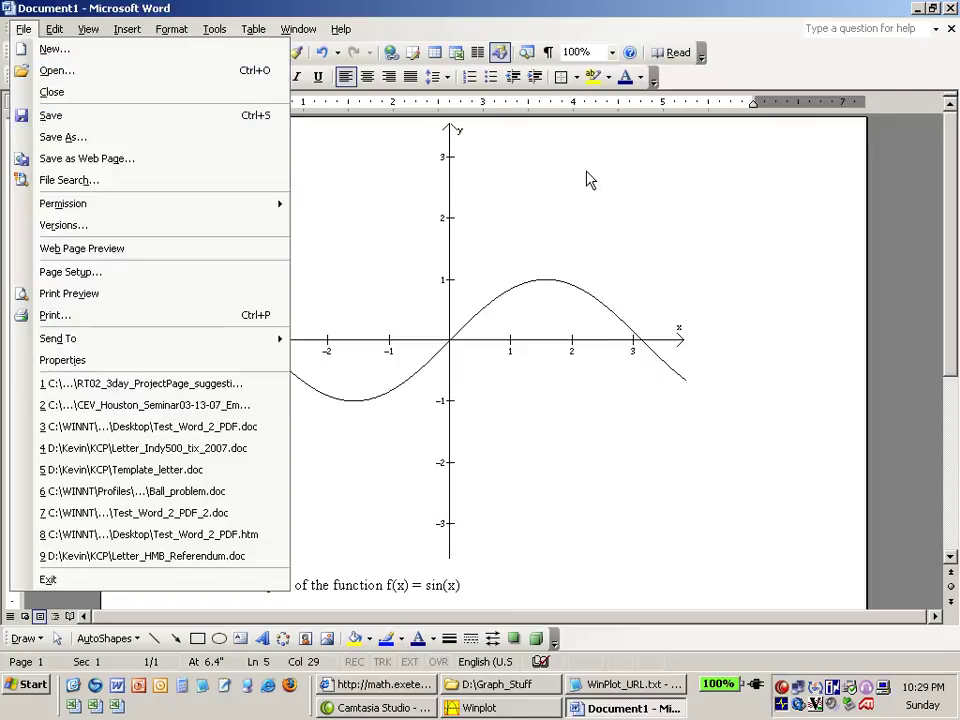
{"action": "left_click", "coordinate": [654, 159]}
{"action": "left_click", "coordinate": [778, 185]}
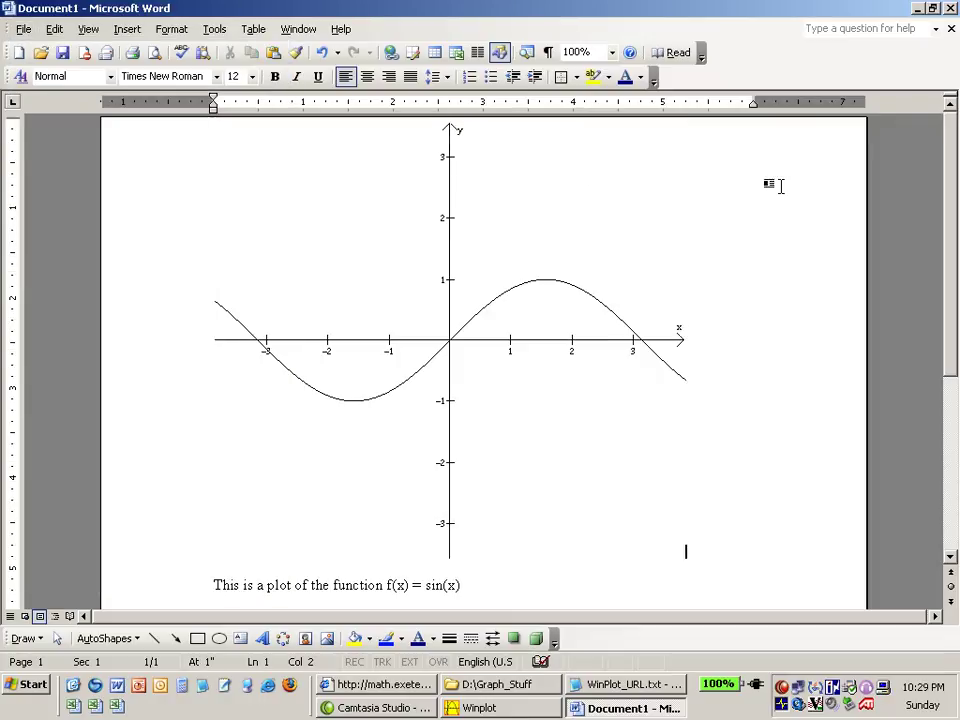
Recopy the sin(x) graph from Winplot, paste it into Word, then minimize Word
{"action": "left_click", "coordinate": [918, 9]}
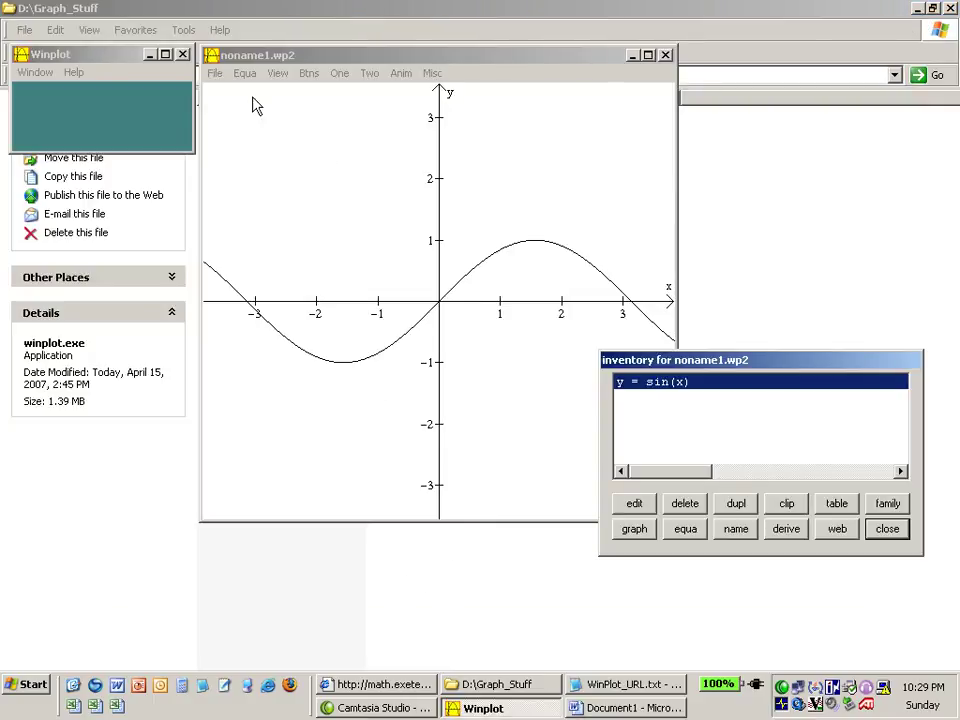
{"action": "left_click", "coordinate": [218, 78]}
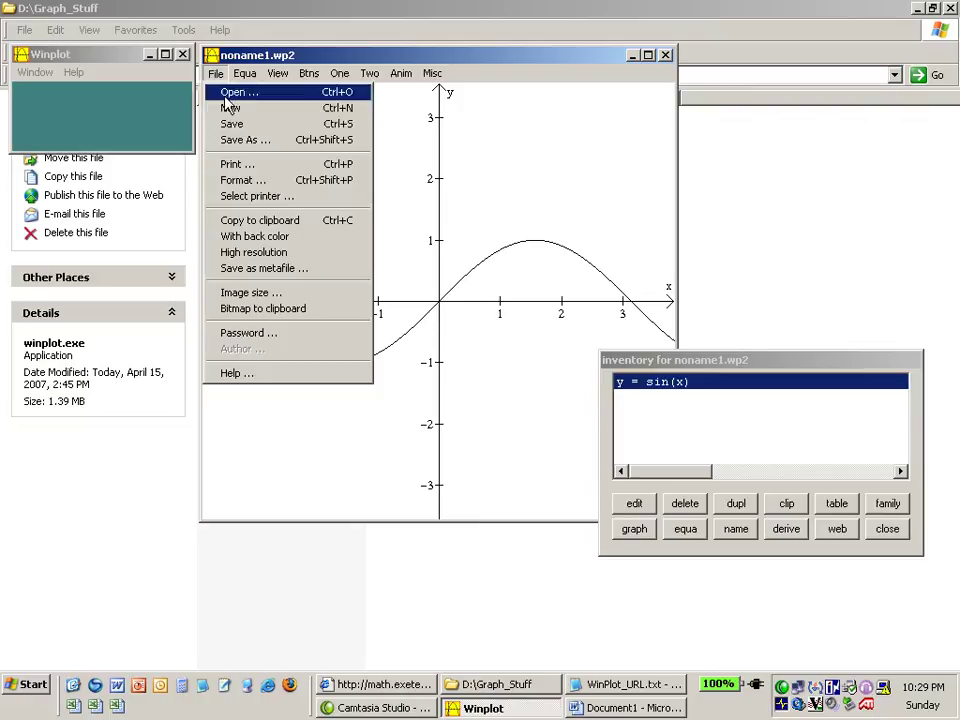
{"action": "left_click", "coordinate": [313, 220]}
{"action": "left_click", "coordinate": [628, 708]}
{"action": "key", "text": "ctrl+v"}
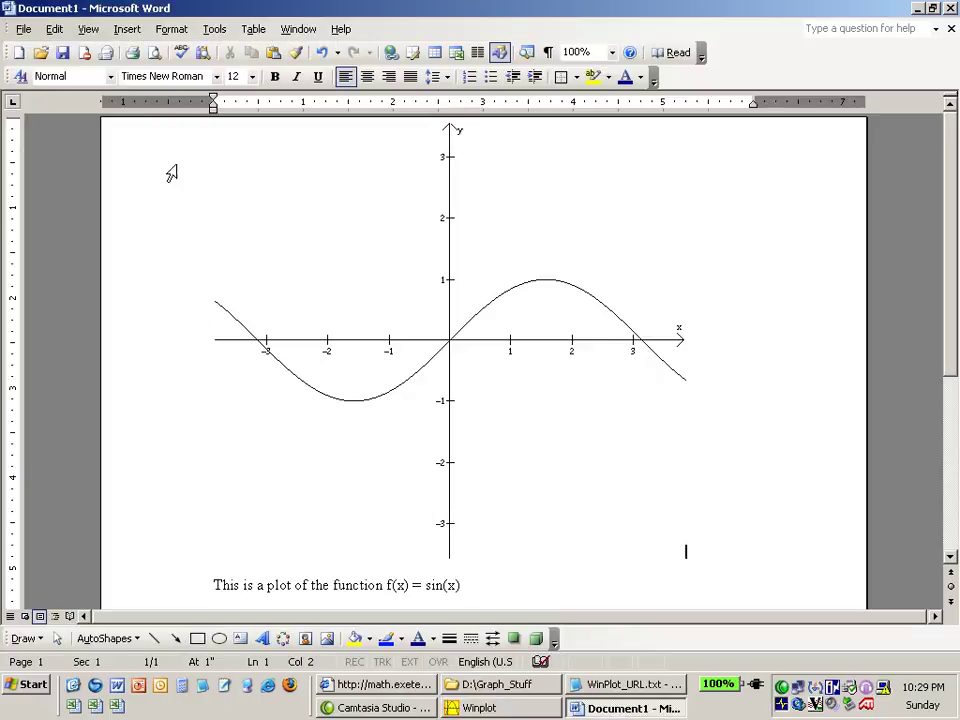
{"action": "left_click", "coordinate": [54, 29]}
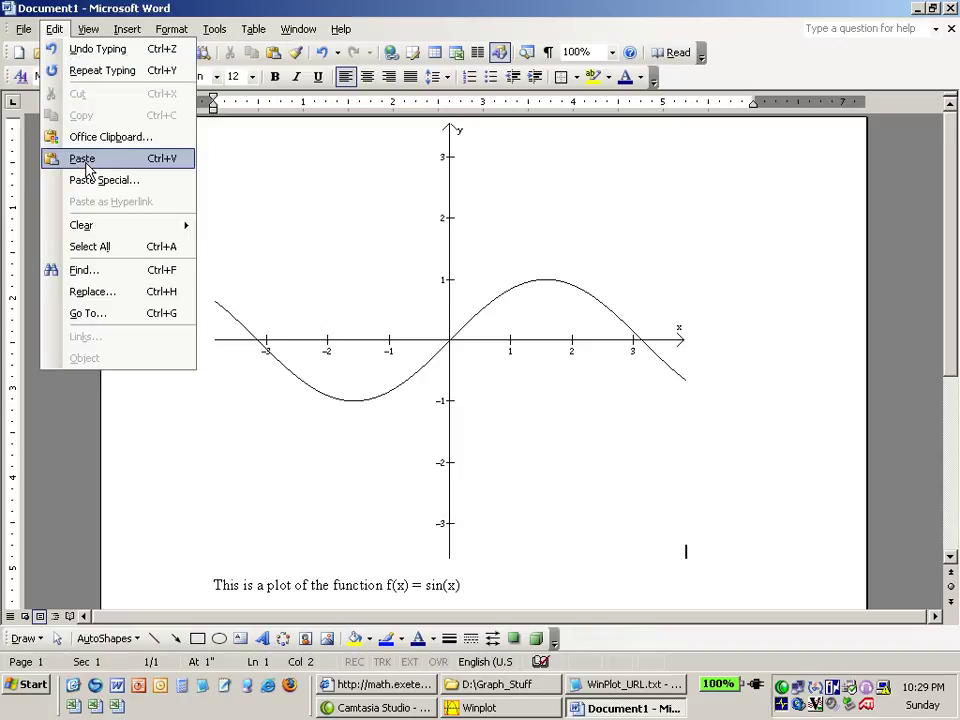
{"action": "left_click", "coordinate": [915, 9]}
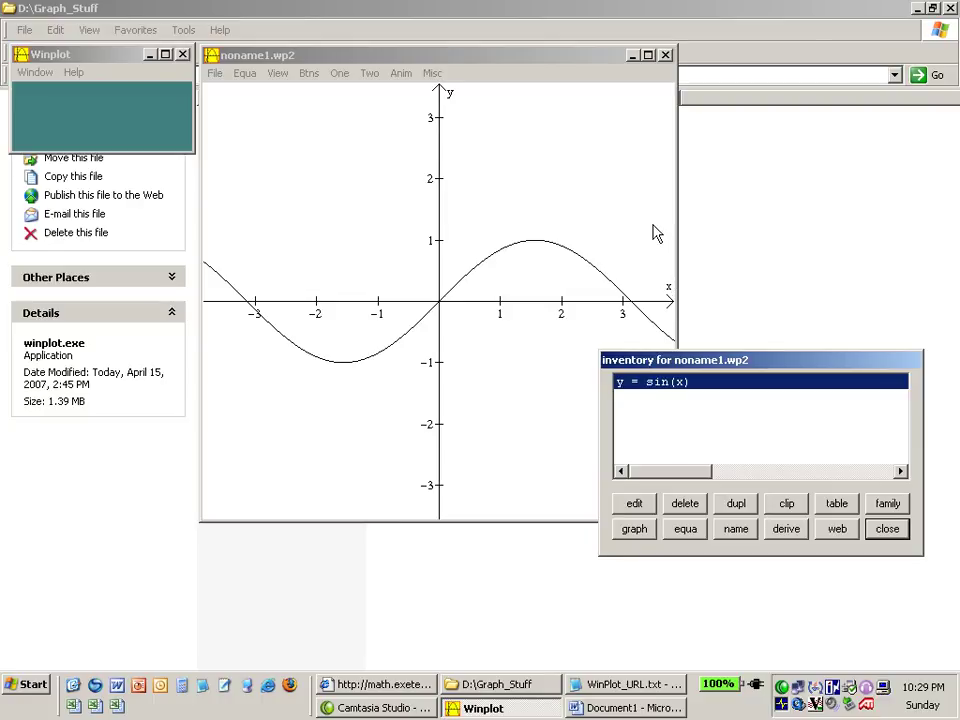
Delete the sin(x) curve, close noname1.wp2 without saving, and exit Winplot
{"action": "left_click", "coordinate": [686, 505]}
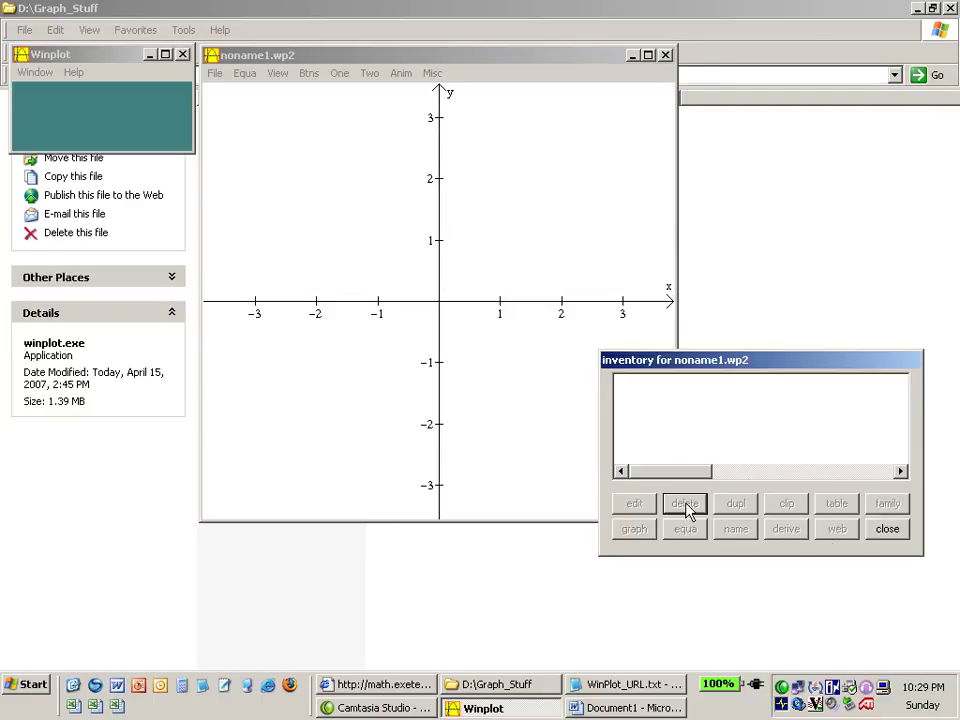
{"action": "left_click", "coordinate": [892, 533]}
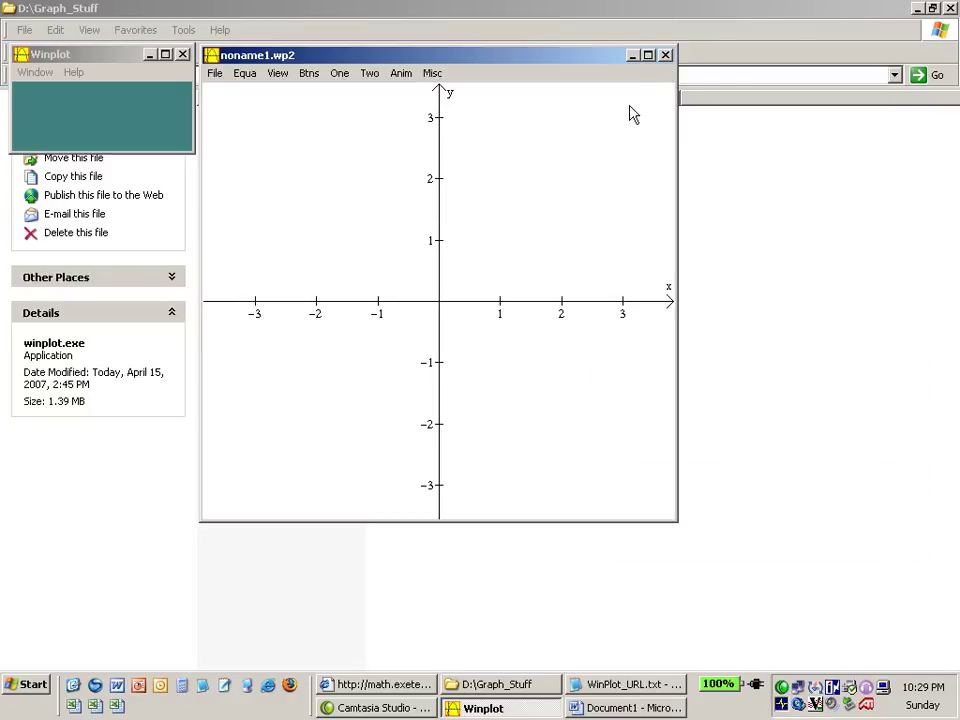
{"action": "left_click", "coordinate": [665, 55]}
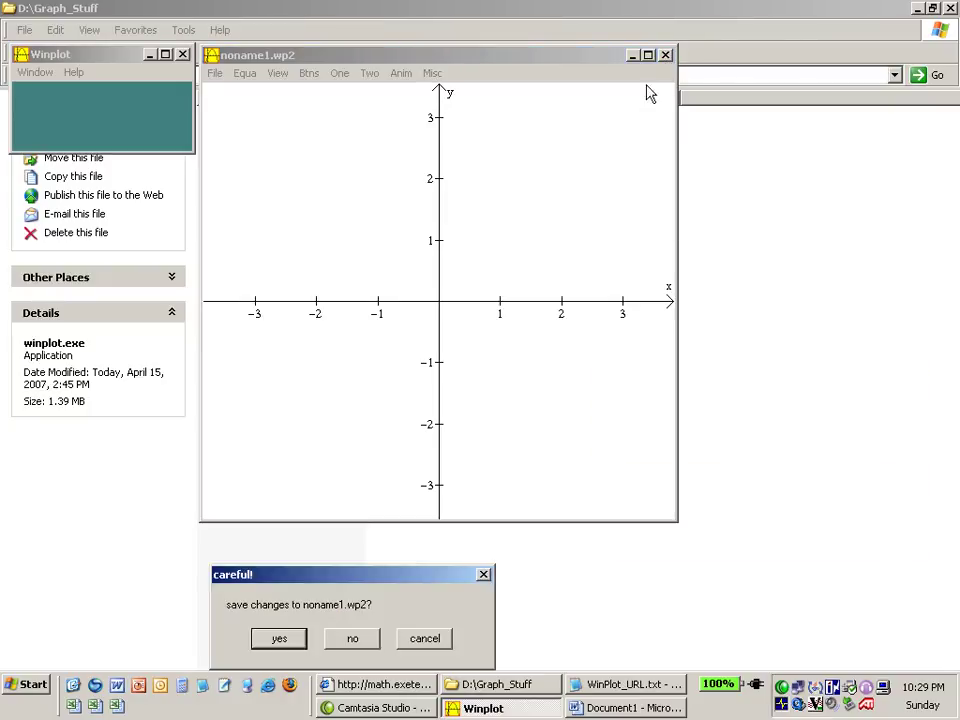
{"action": "left_click", "coordinate": [354, 642]}
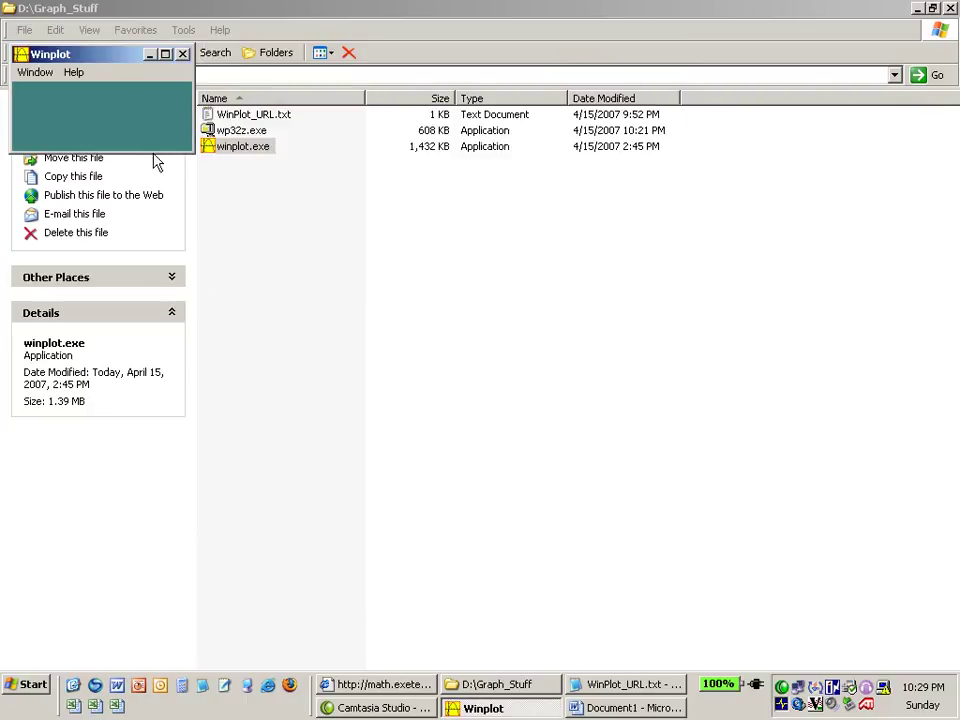
{"action": "left_click", "coordinate": [36, 74]}
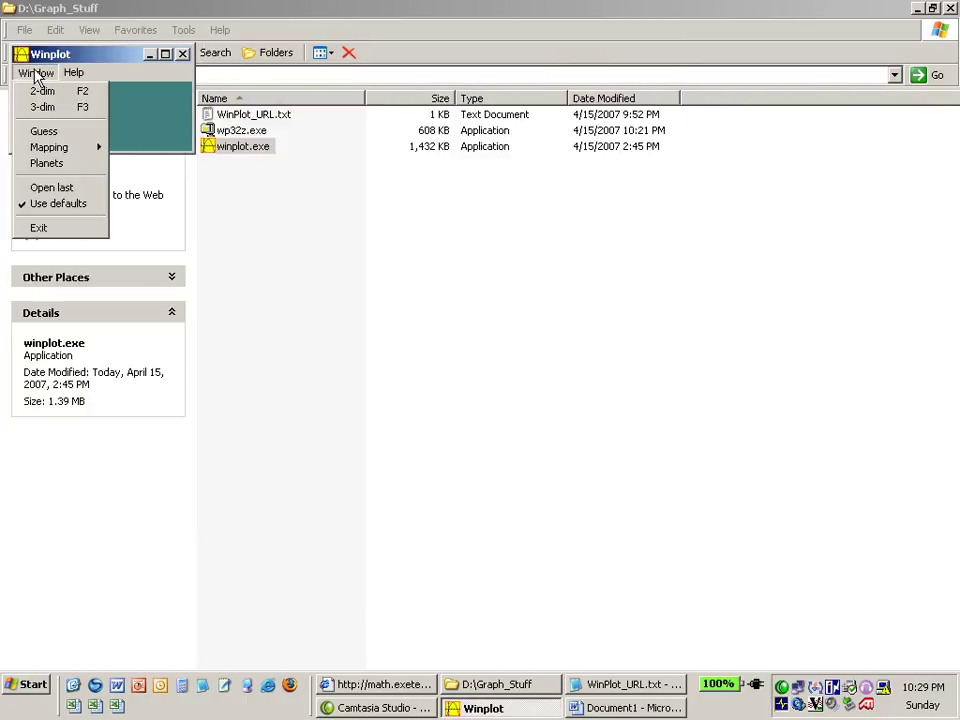
{"action": "left_click", "coordinate": [62, 228]}
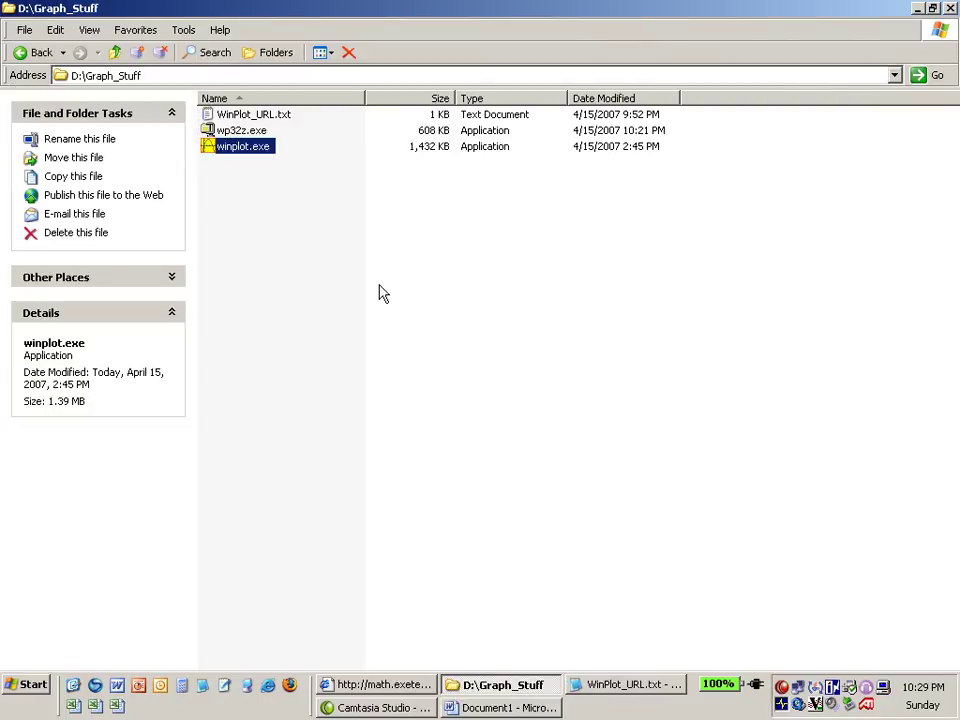
Relaunch Winplot from winplot.exe and open a new 2-D graph window
{"action": "double_click", "coordinate": [245, 150]}
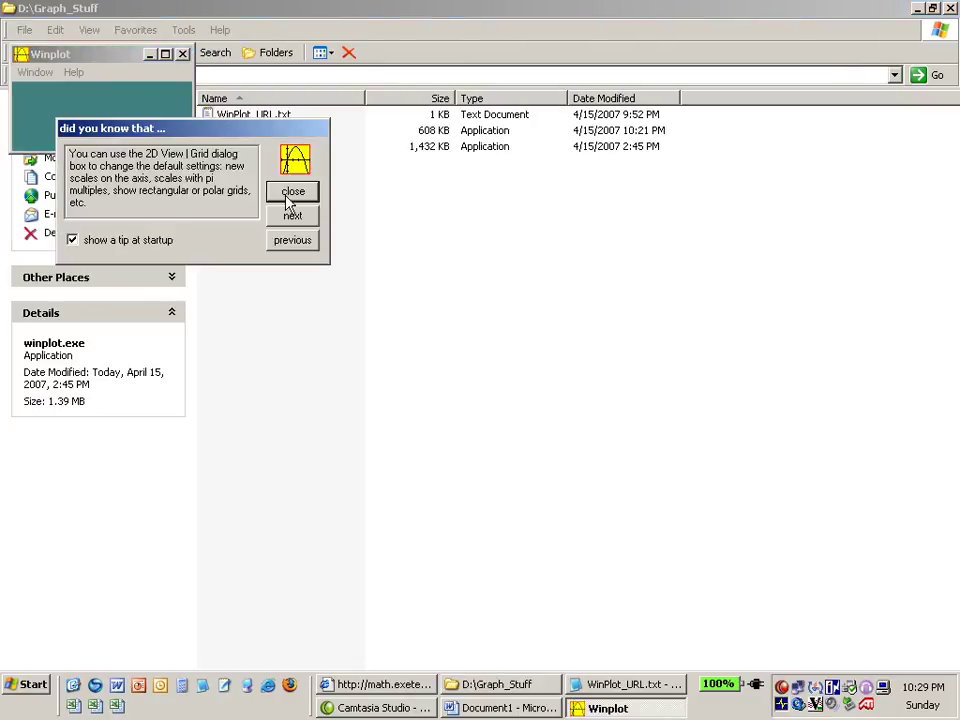
{"action": "left_click", "coordinate": [290, 193]}
{"action": "left_click", "coordinate": [36, 73]}
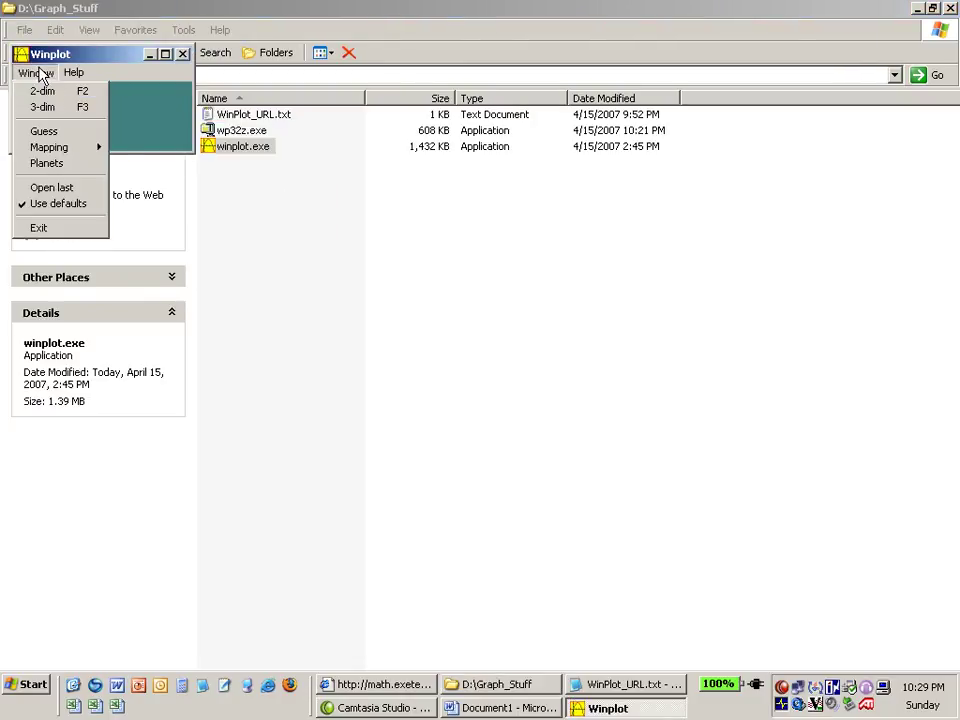
{"action": "left_click", "coordinate": [46, 91]}
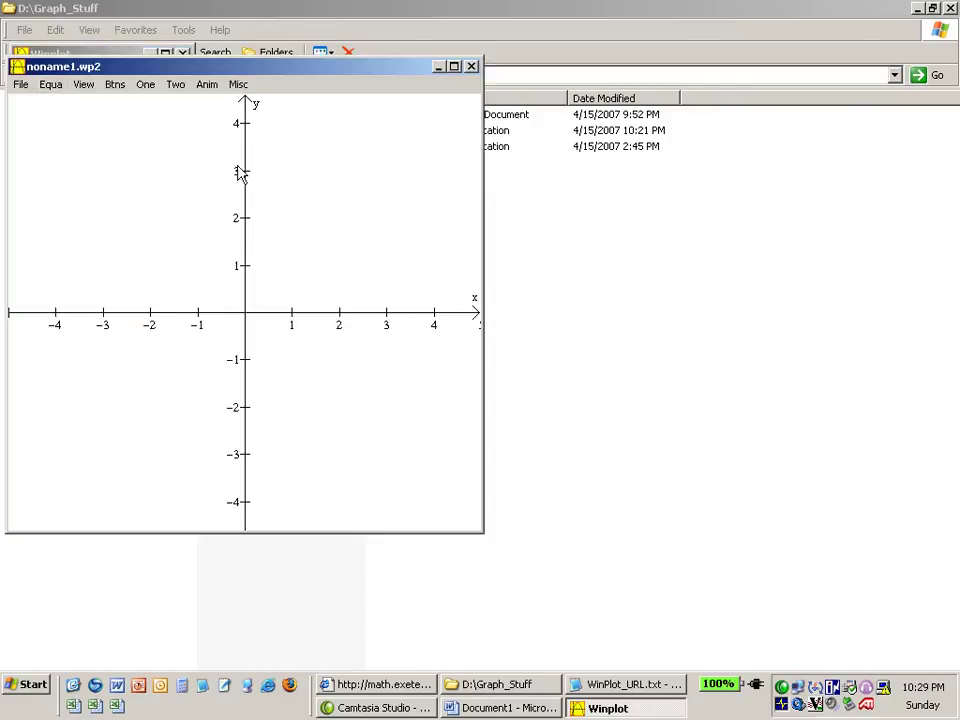
{"action": "left_click_drag", "start_coordinate": [250, 74], "coordinate": [475, 75]}
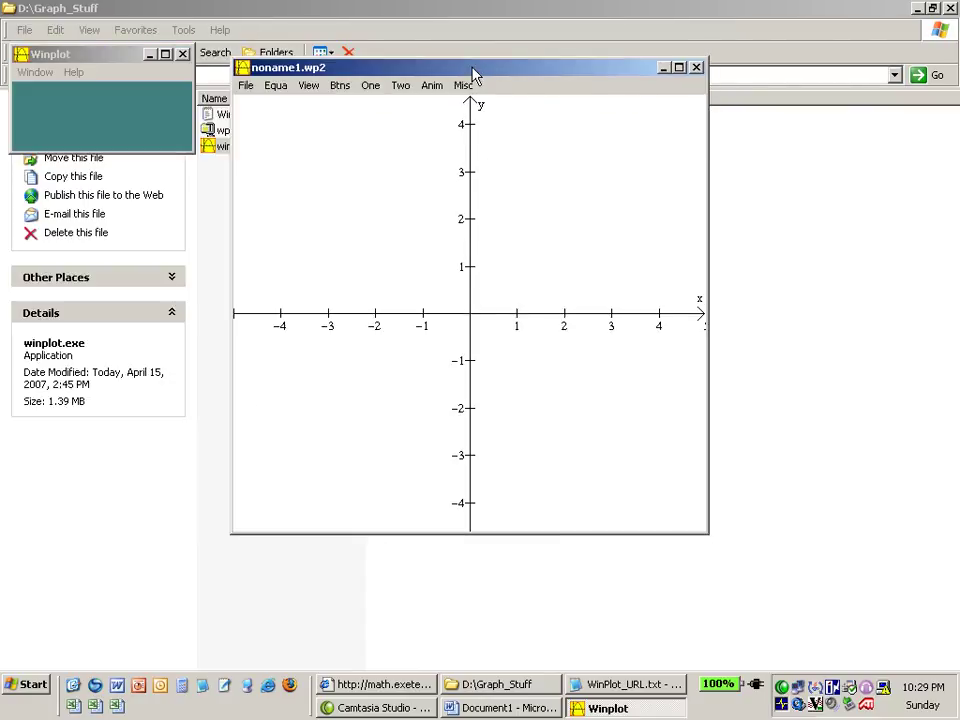
Plot the explicit function y = x^2
{"action": "left_click", "coordinate": [276, 85]}
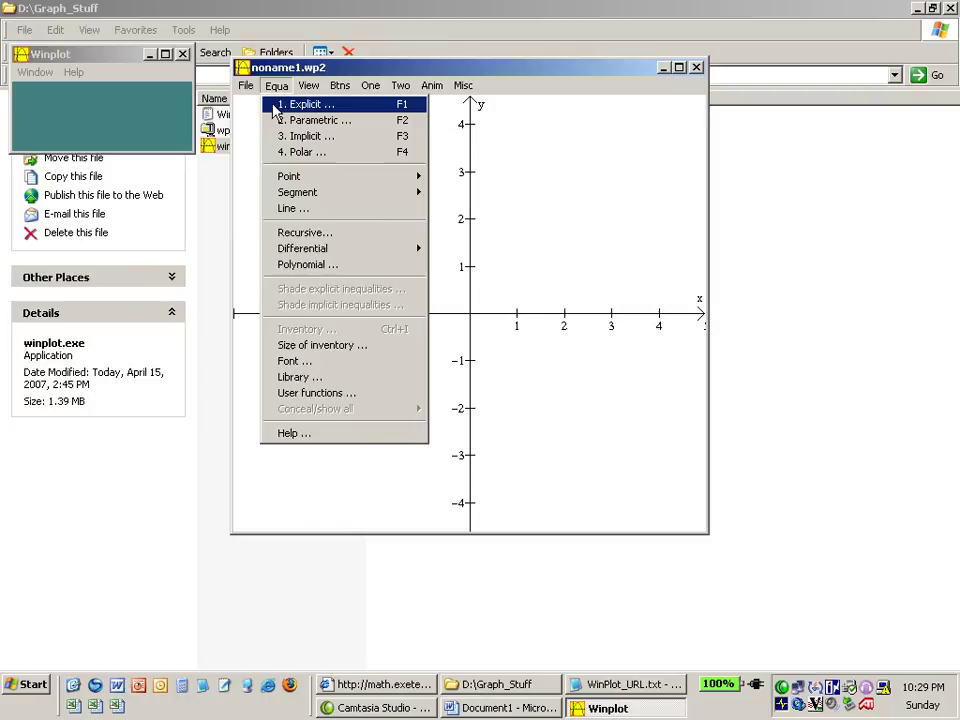
{"action": "left_click", "coordinate": [274, 106]}
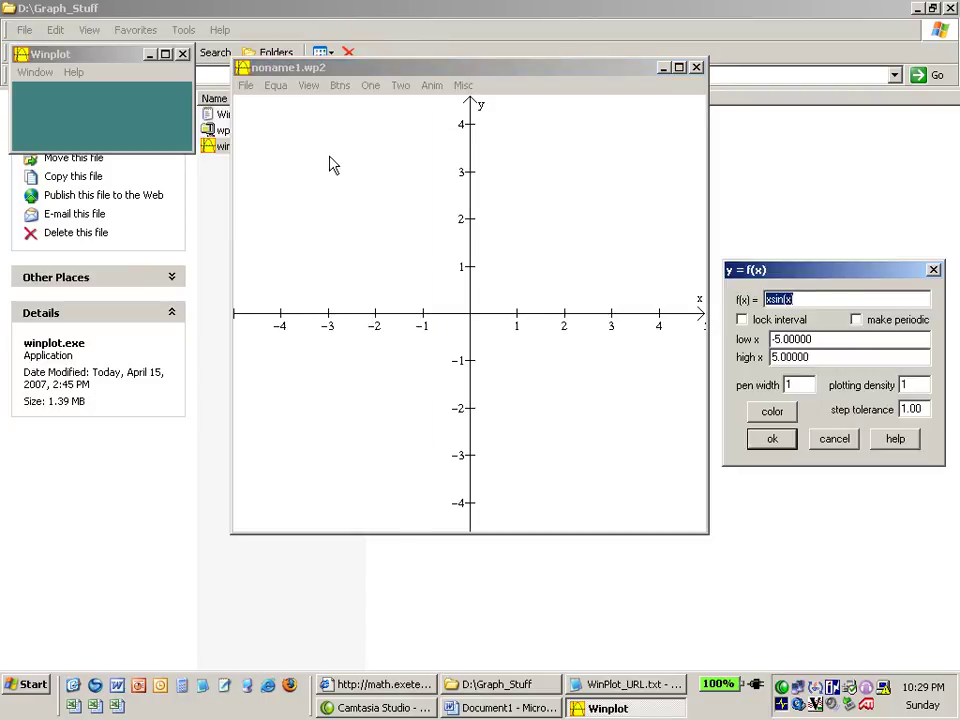
{"action": "type", "text": "x^2"}
{"action": "key", "text": "Return"}
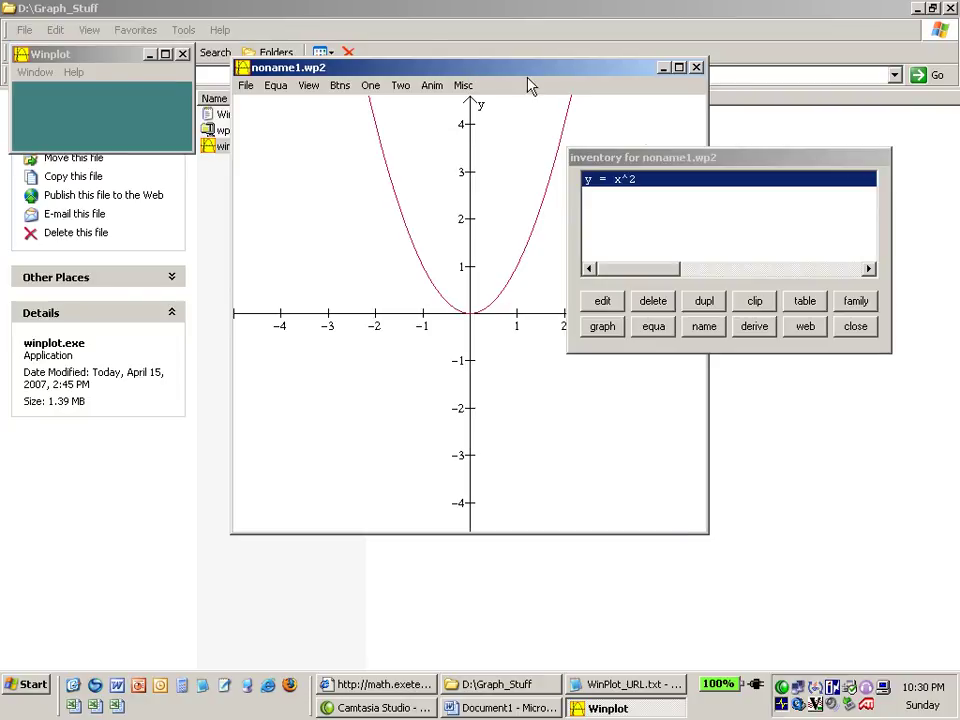
Delete the x^2 parabola, close noname1.wp2 without saving, and quit Winplot
{"action": "left_click_drag", "start_coordinate": [645, 163], "coordinate": [612, 366]}
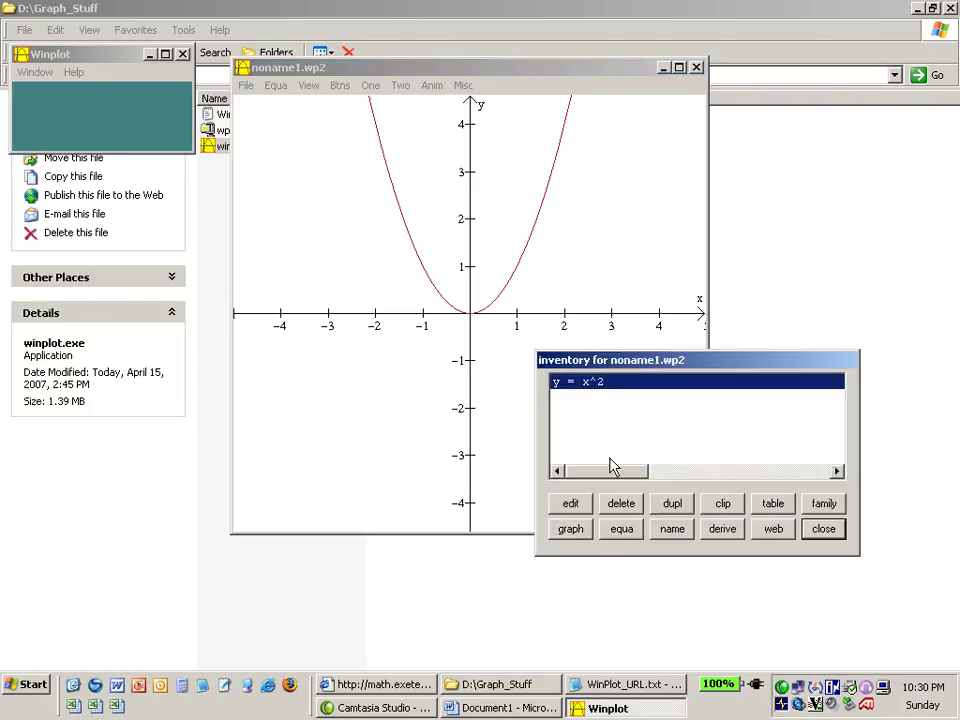
{"action": "left_click", "coordinate": [572, 506]}
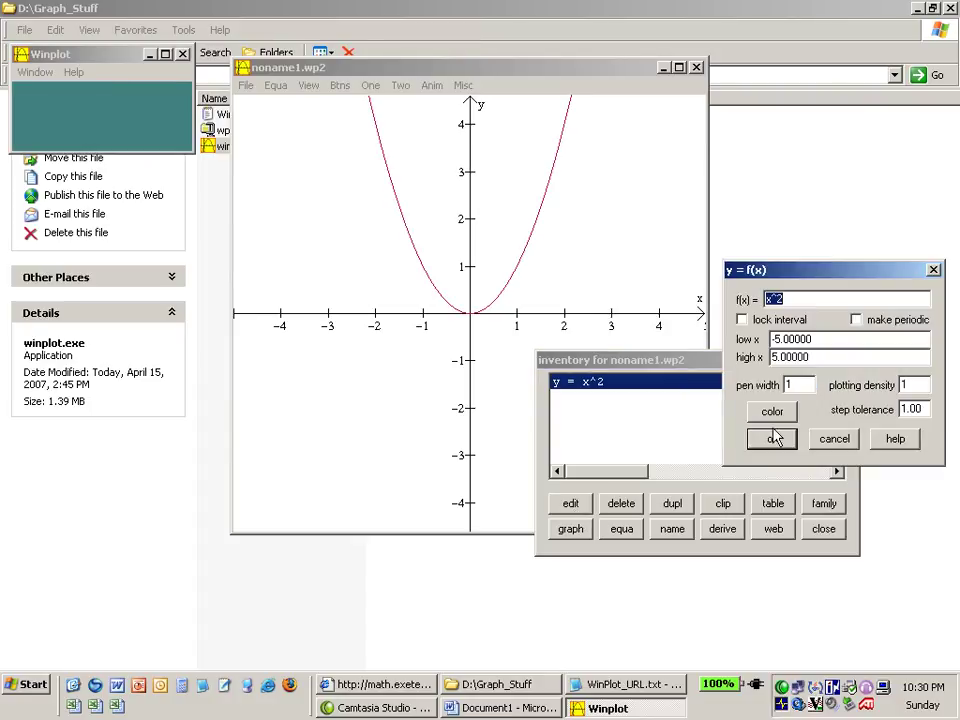
{"action": "left_click", "coordinate": [834, 442]}
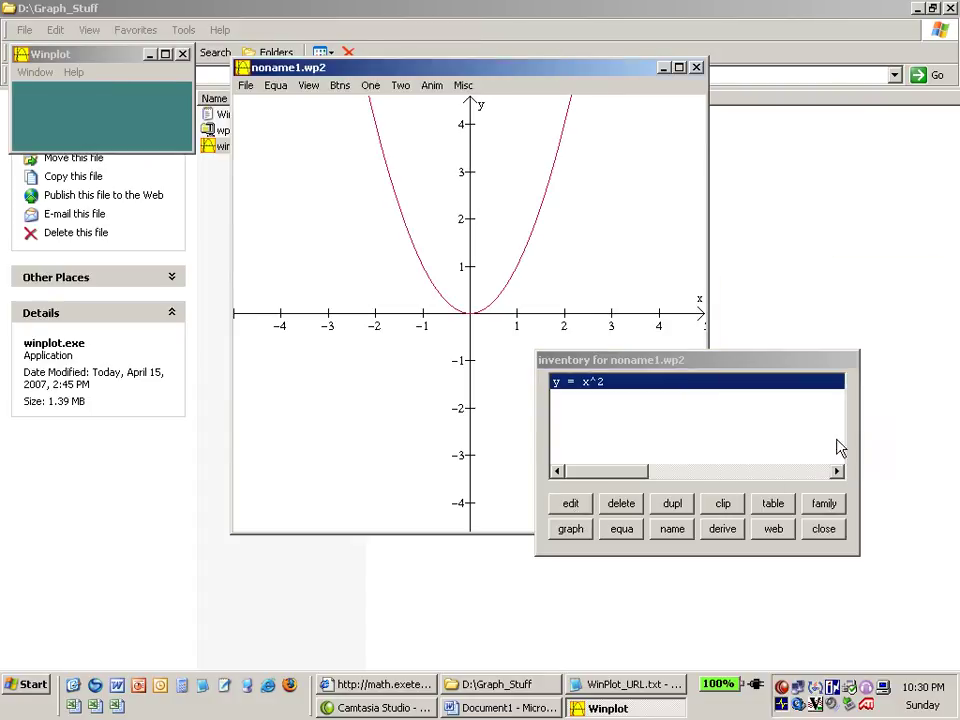
{"action": "left_click", "coordinate": [622, 505]}
{"action": "left_click", "coordinate": [812, 534]}
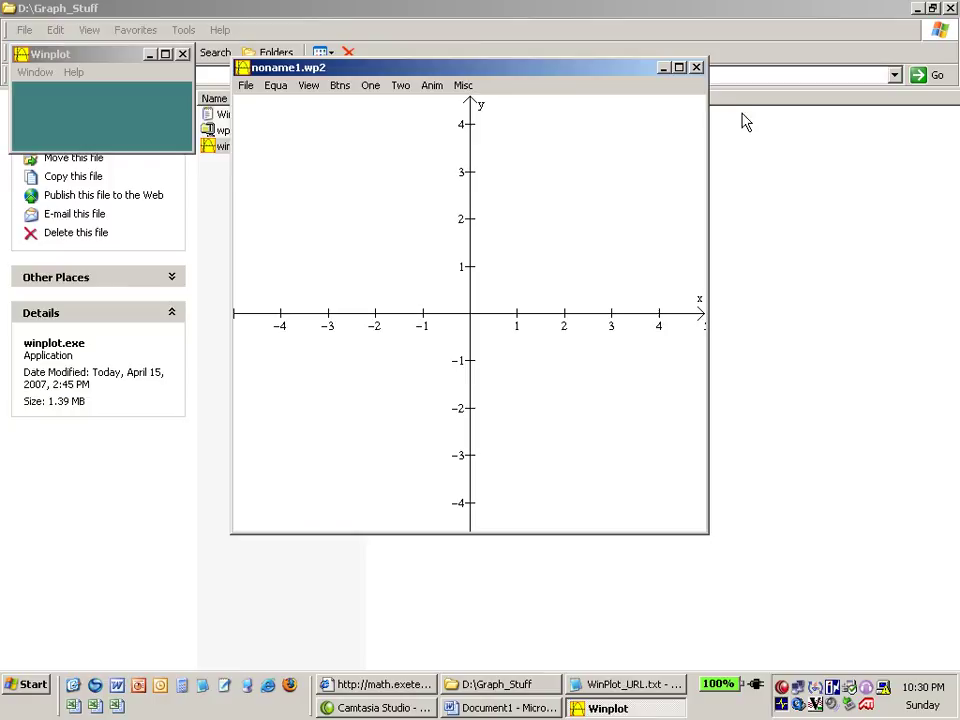
{"action": "left_click", "coordinate": [696, 67]}
{"action": "left_click", "coordinate": [375, 648]}
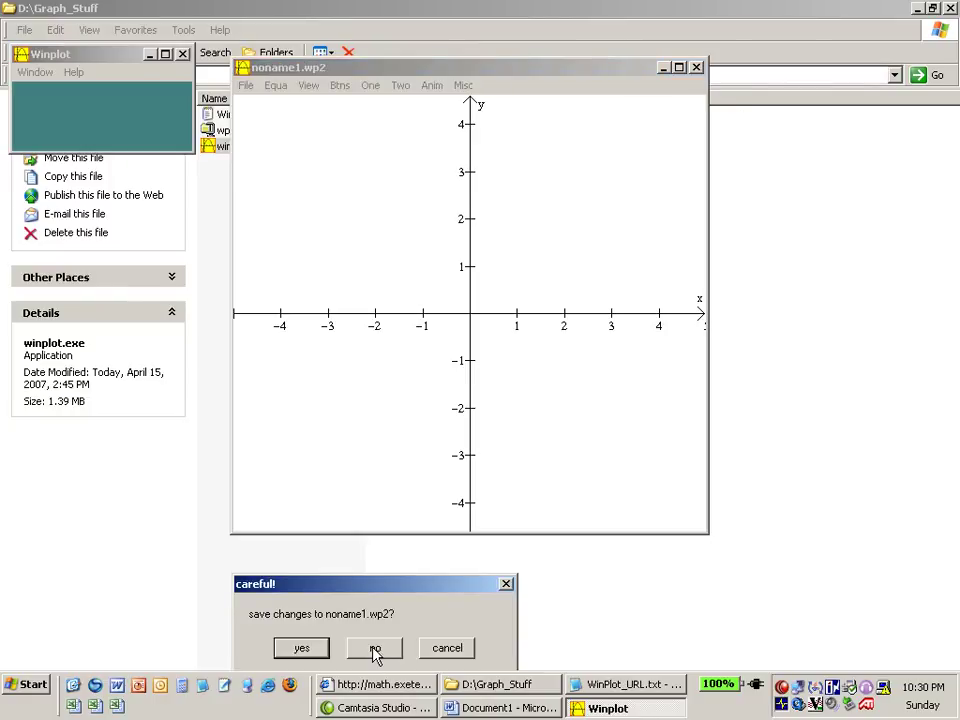
{"action": "left_click", "coordinate": [182, 55]}
{"action": "left_click", "coordinate": [342, 300]}
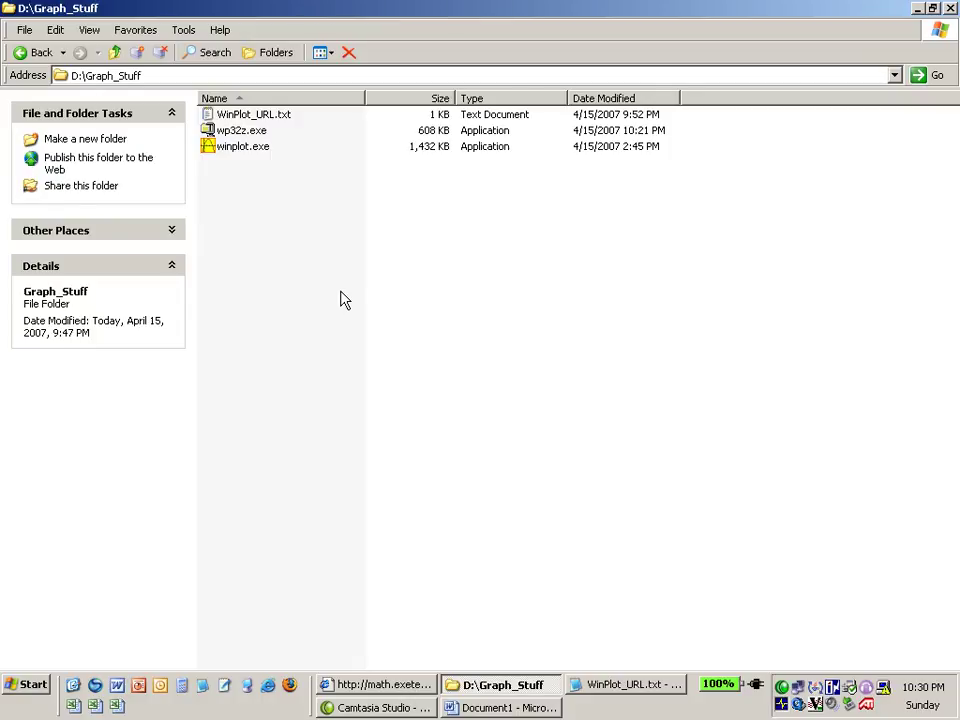